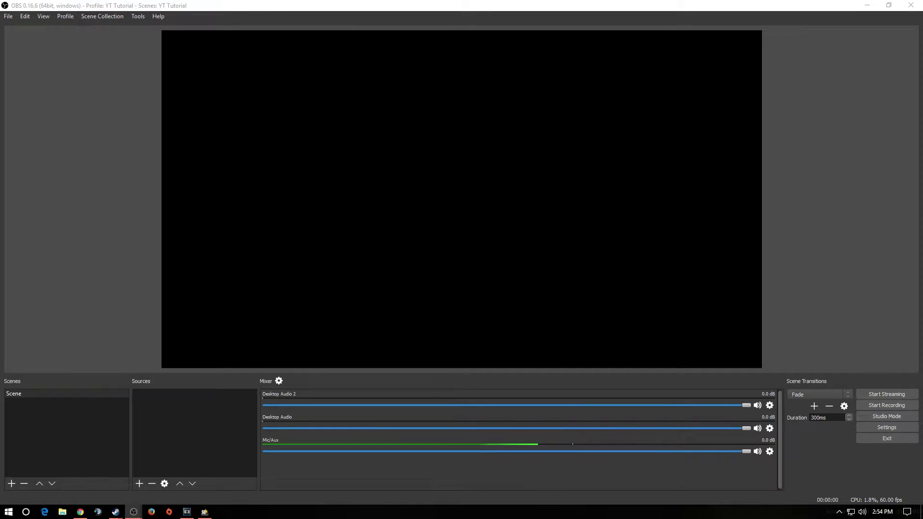
Bring the Chrome window showing obsproject.com to the front and maximize it
key("alt+Tab")
left_click_drag(451, 23, 438, 4)
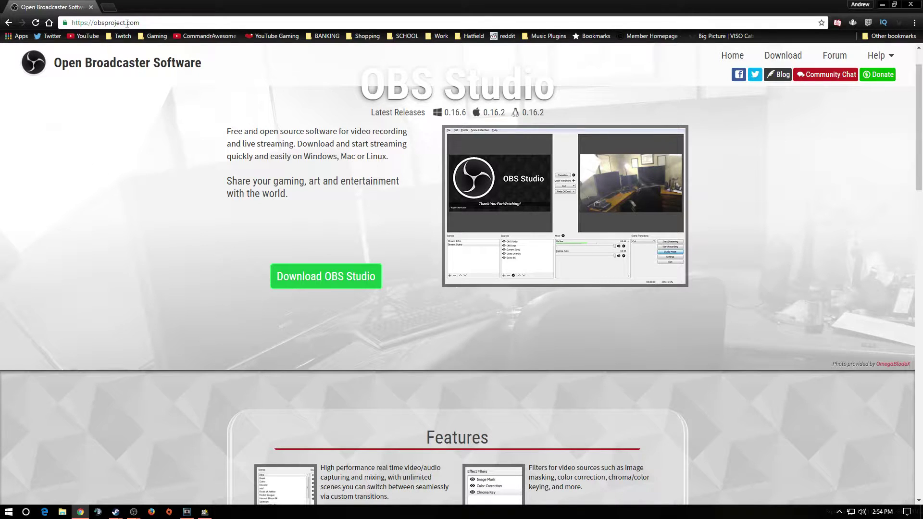
Download the Windows 7+ installer OBS-Studio-0.16.6-Full-Installer.exe from the OBS site
left_click(322, 281)
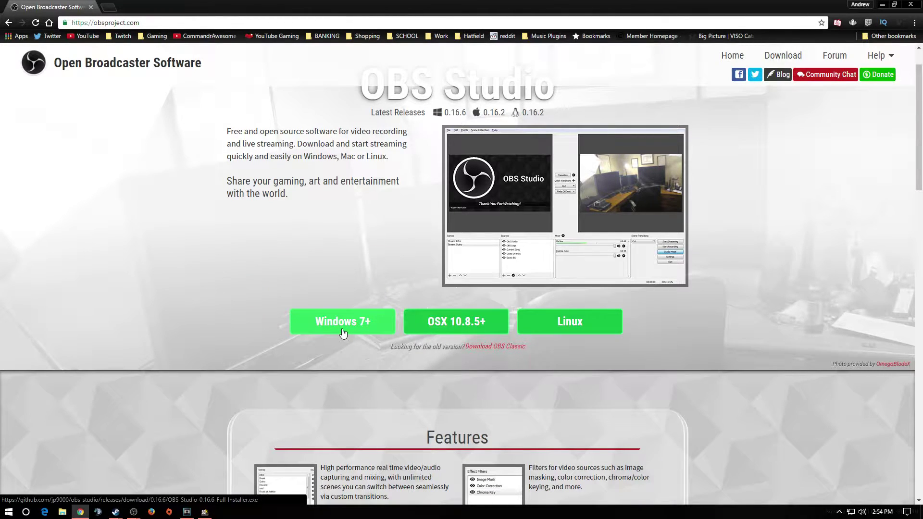
left_click(367, 335)
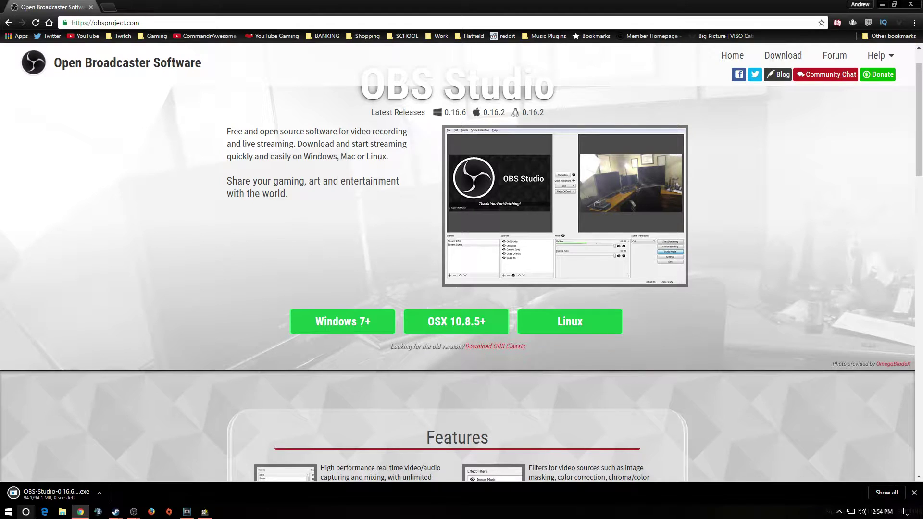
Run the downloaded installer and advance past the welcome, license and install folder pages
left_click(43, 496)
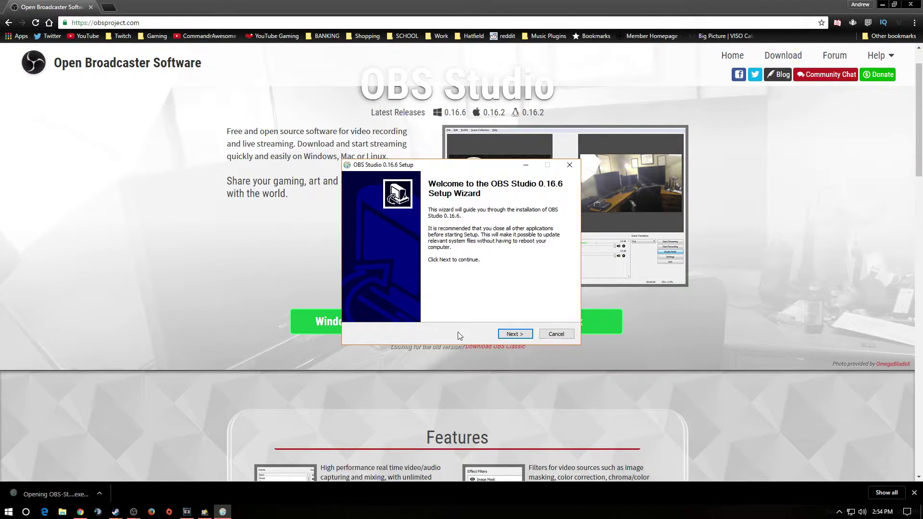
left_click(517, 335)
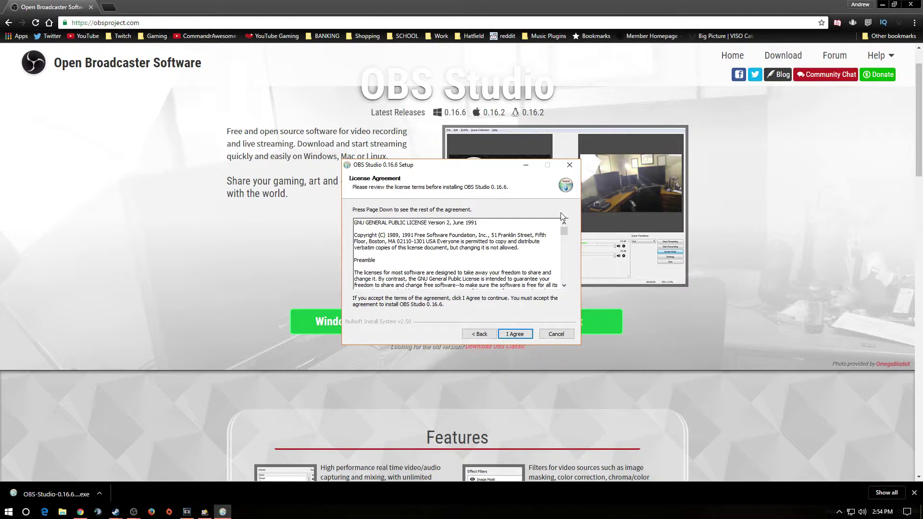
mouse_move(564, 232)
left_mouse_down()
mouse_move(563, 305)
mouse_move(564, 226)
left_mouse_up()
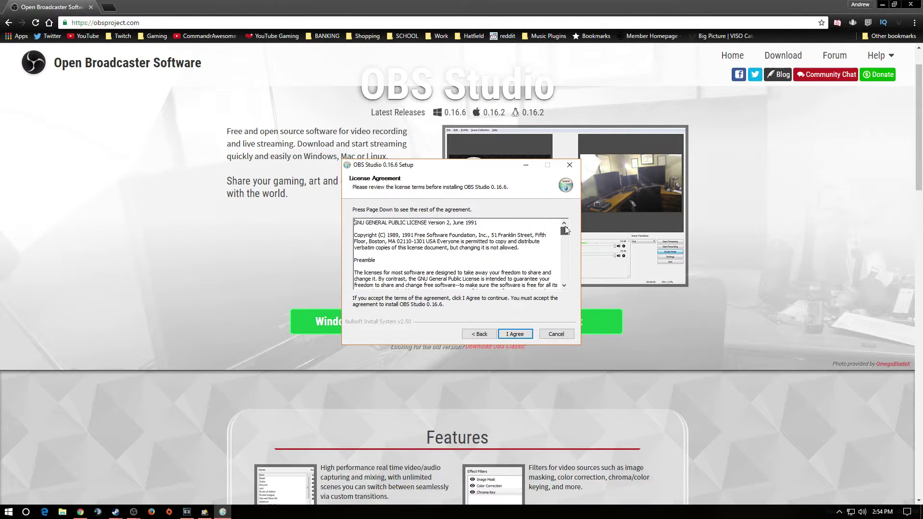
left_click(514, 335)
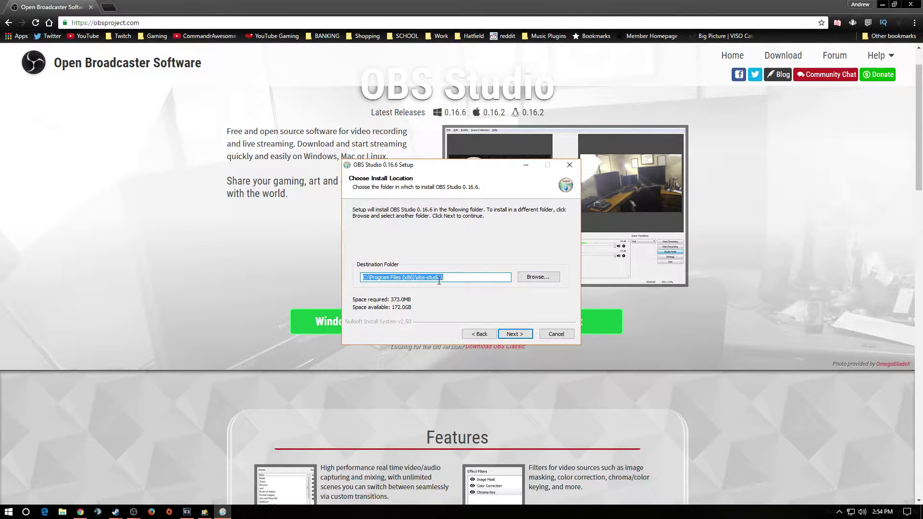
left_click(521, 336)
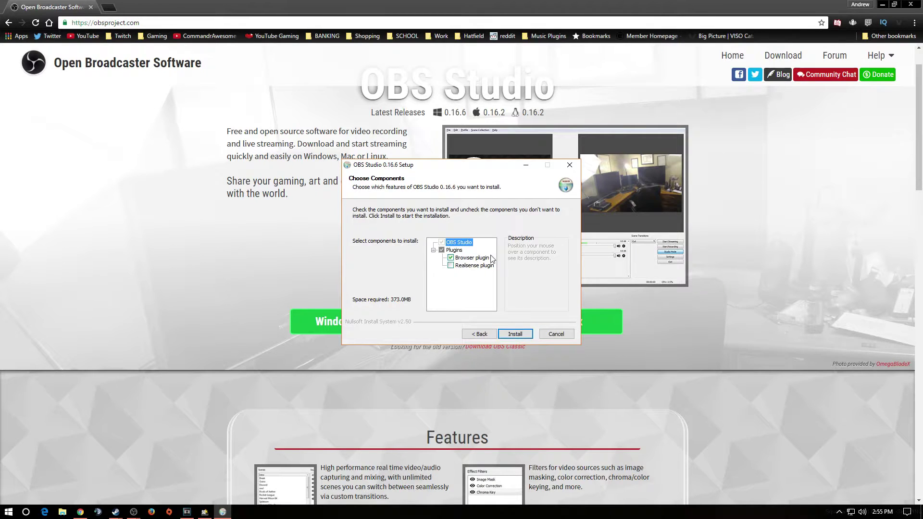
Cancel OBS setup, confirm quitting, and minimize Chrome to reveal OBS
left_click(558, 334)
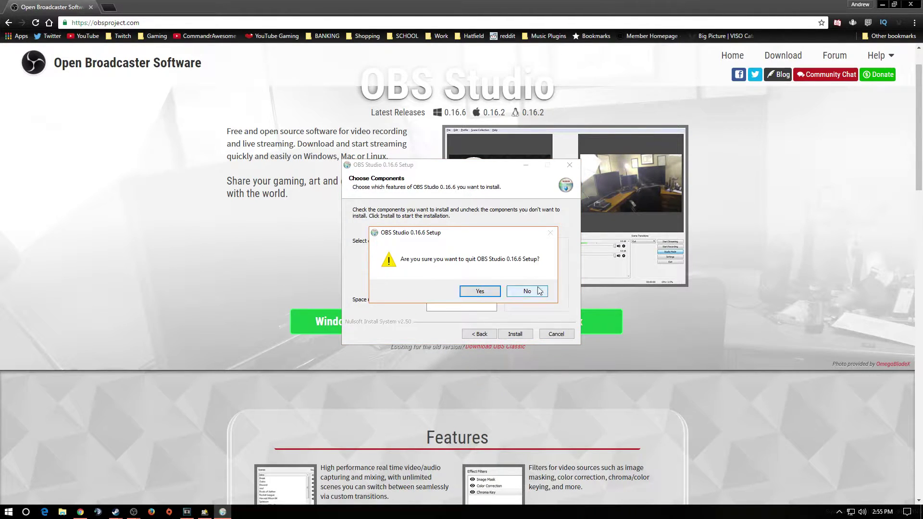
left_click(482, 292)
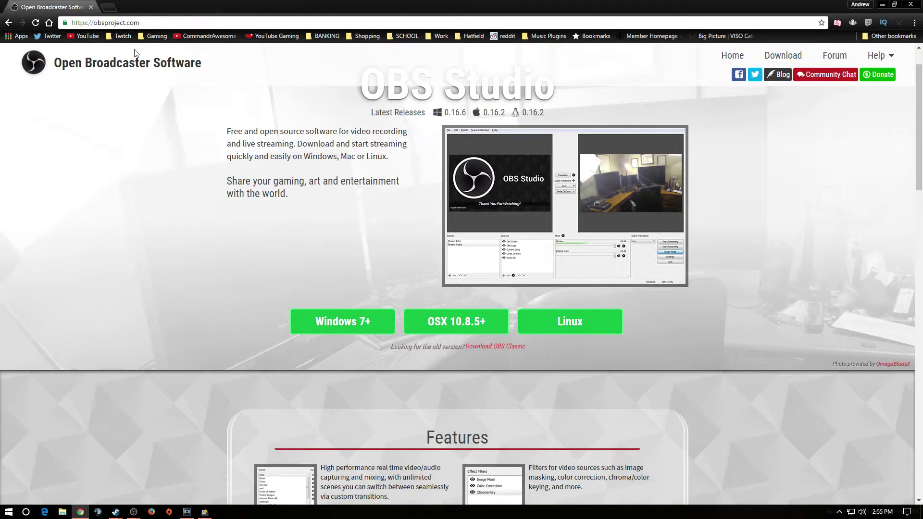
key("super+Down")
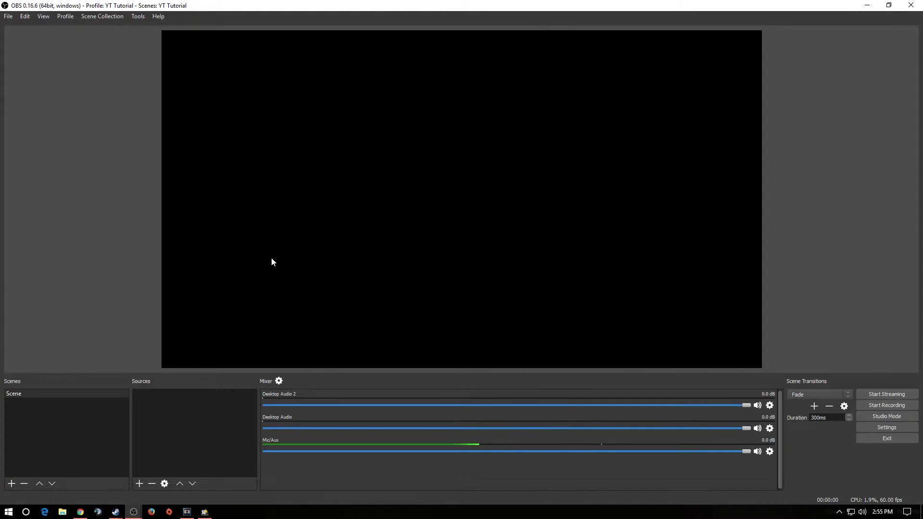
Start a new profile named 'YT', then cancel, keeping the YT Tutorial profile
left_click(67, 16)
left_click(67, 28)
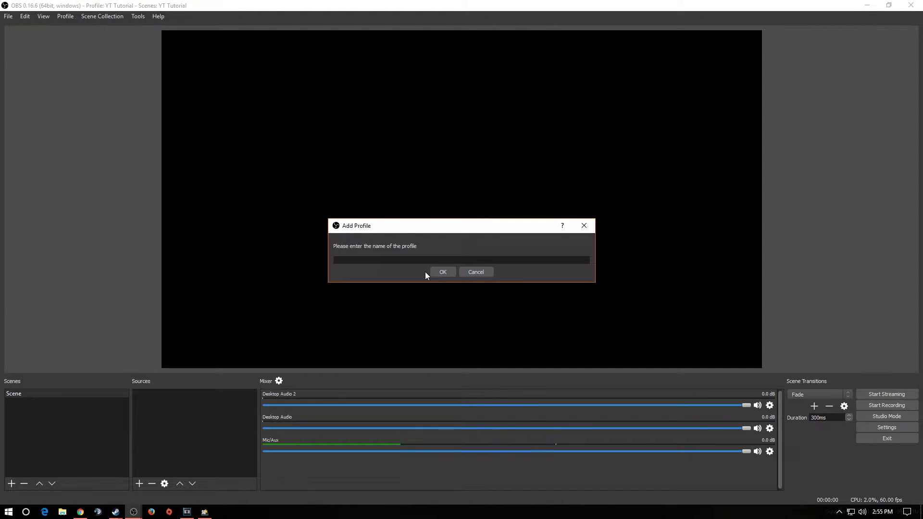
type("YT")
left_click(480, 271)
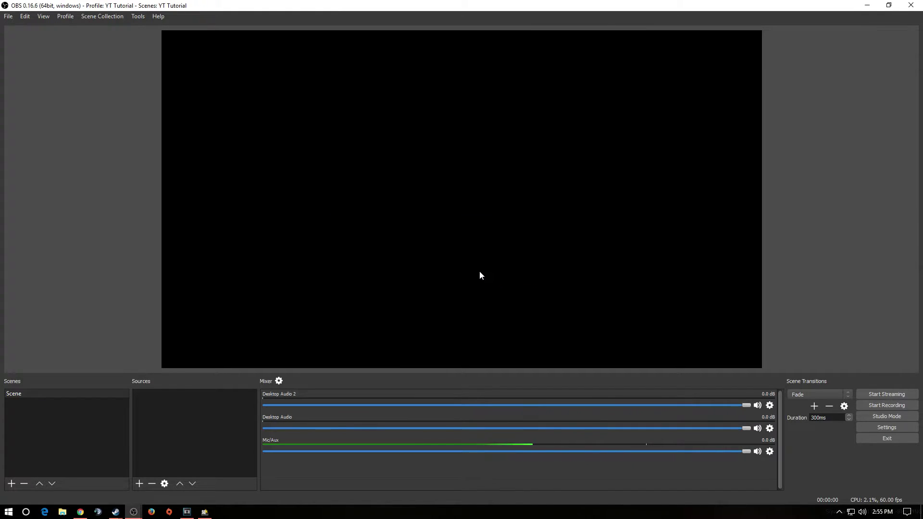
Start a new scene collection named 'YT', then cancel without creating it
left_click(102, 17)
left_click(97, 28)
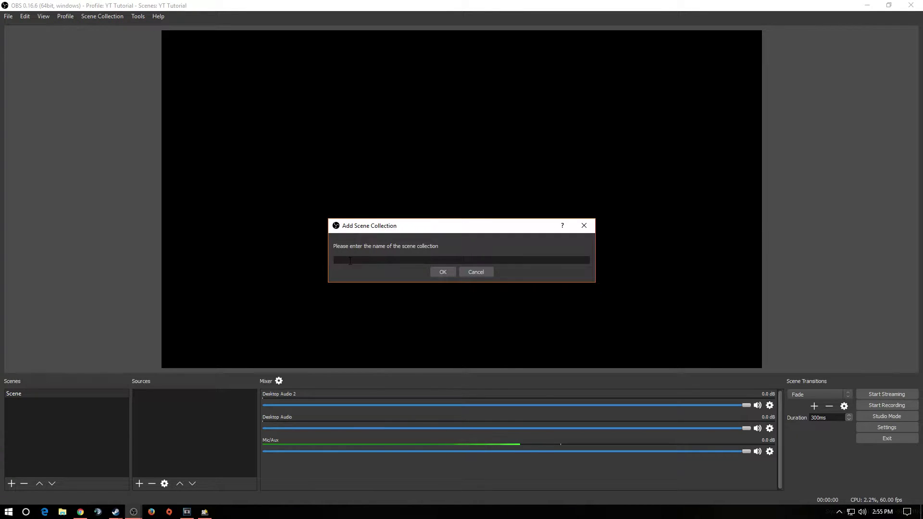
type("YT")
left_click(488, 273)
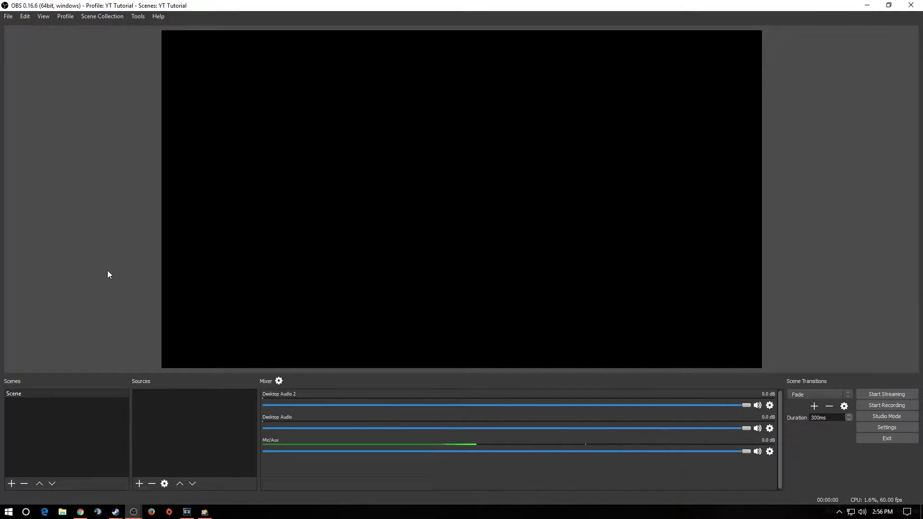
Add a Game Capture source to the scene with its default name
right_click(181, 417)
mouse_move(204, 425)
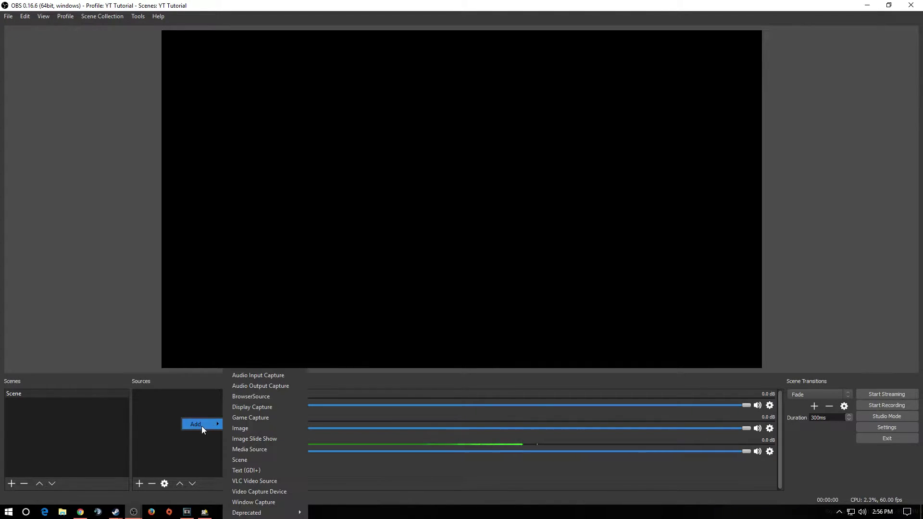
left_click(241, 417)
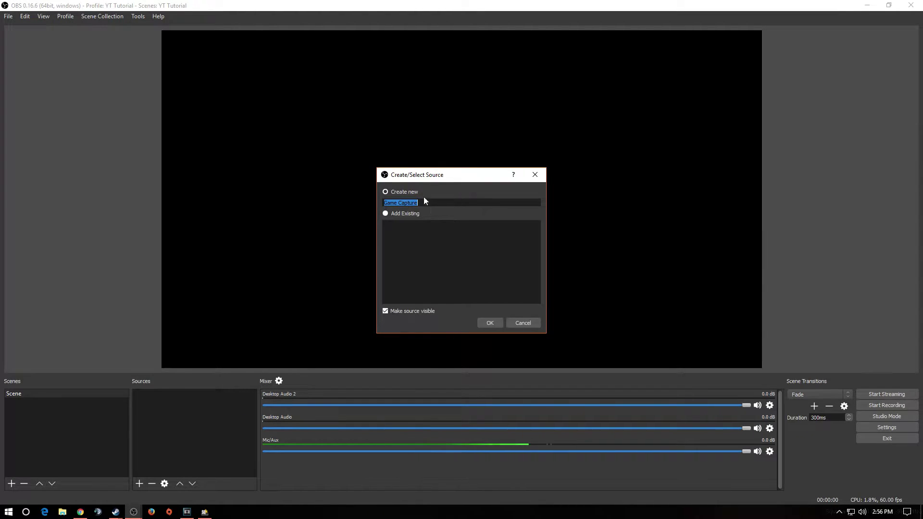
left_click_drag(439, 175, 386, 185)
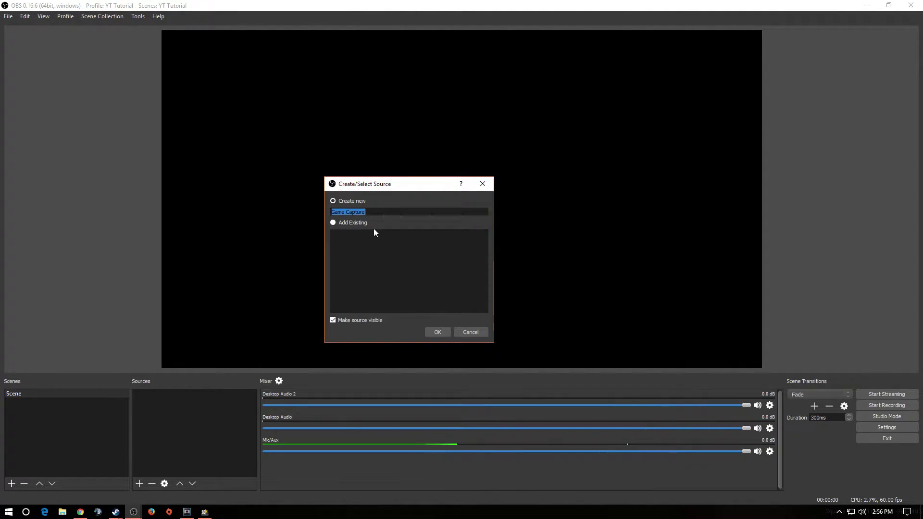
left_click(438, 332)
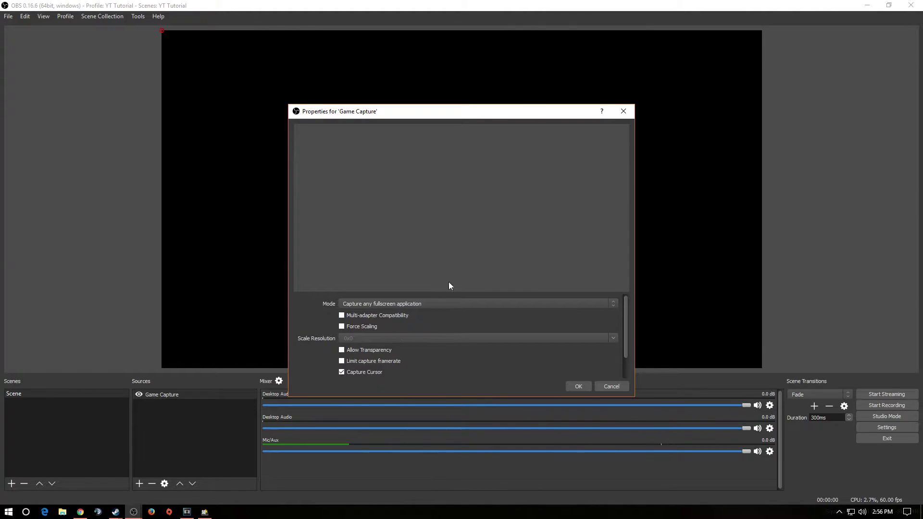
Set the capture mode to Capture specific window targeting [Squad.exe]: Squad
left_click(470, 305)
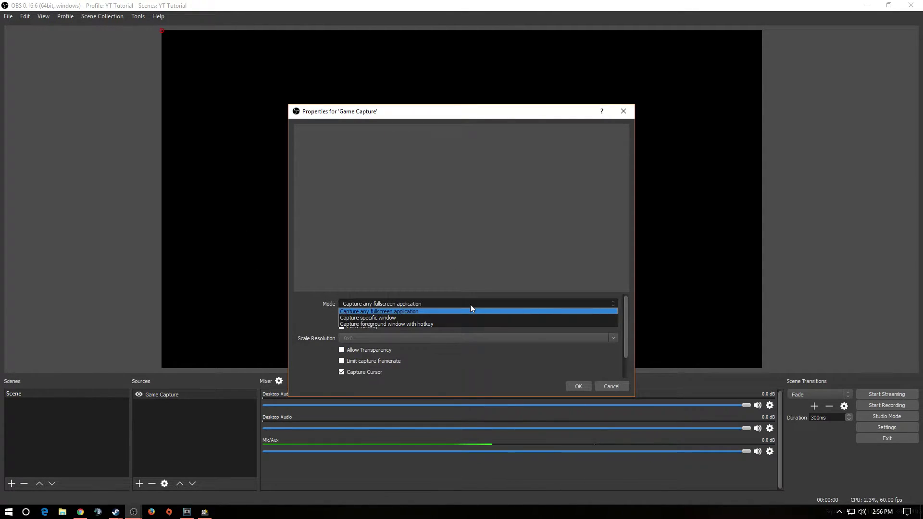
left_click(397, 319)
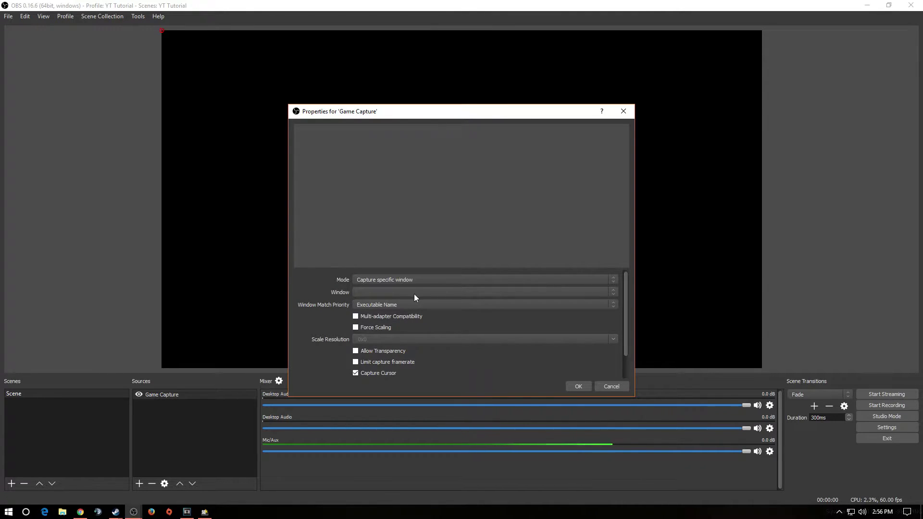
left_click(385, 292)
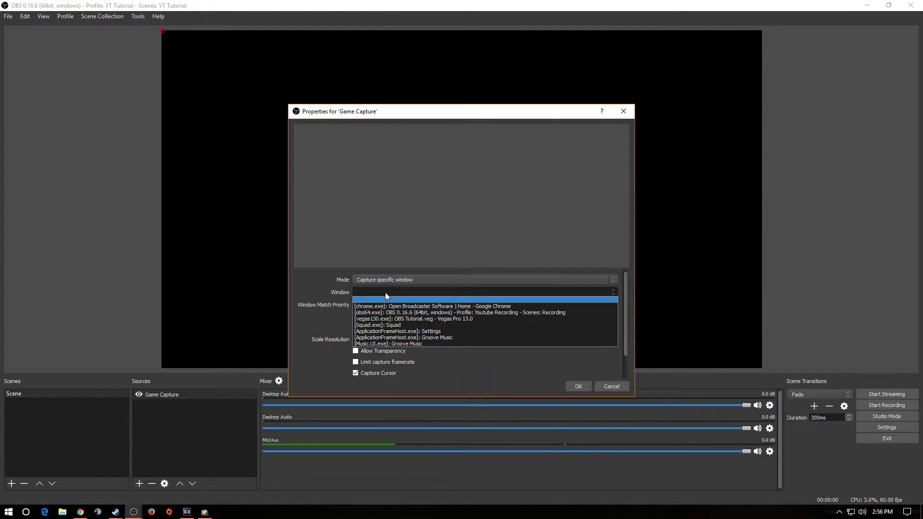
left_click(383, 327)
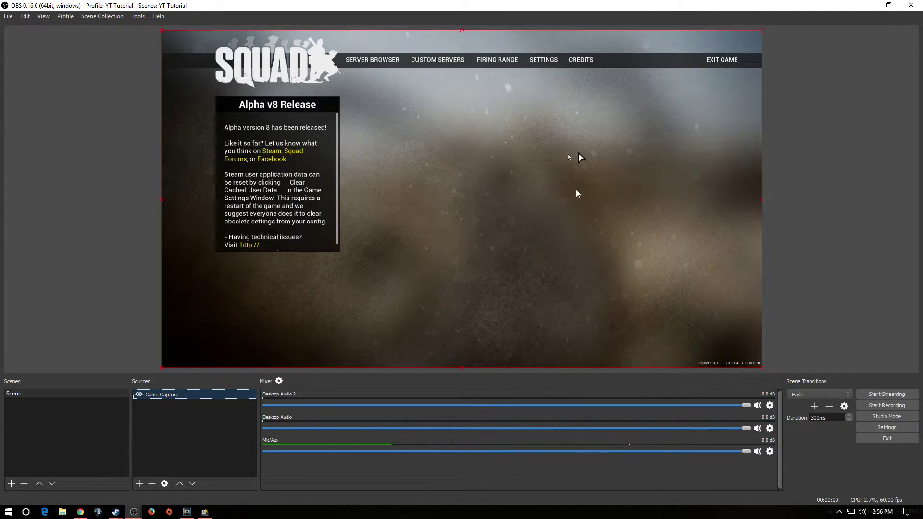
left_click(90, 224)
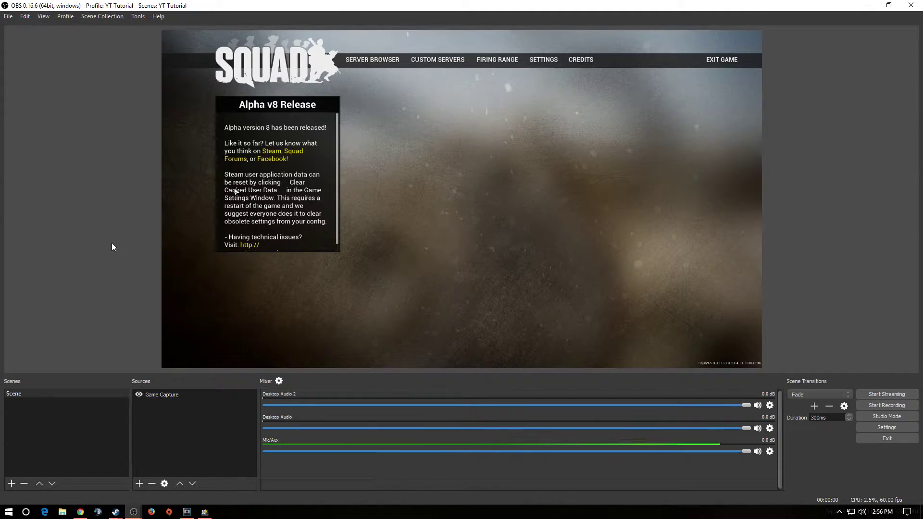
left_click(167, 423)
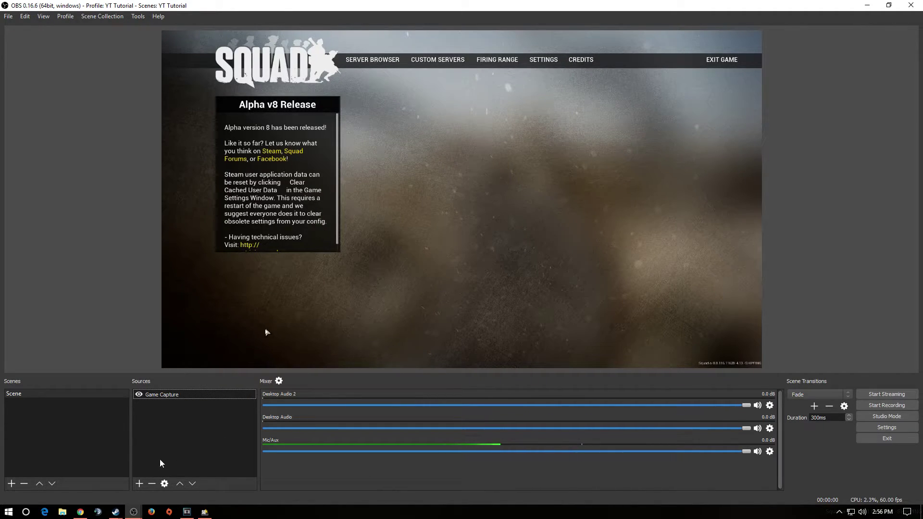
Add a Video Capture Device source named 'Face Cam' with the device default resolution
right_click(166, 420)
mouse_move(185, 430)
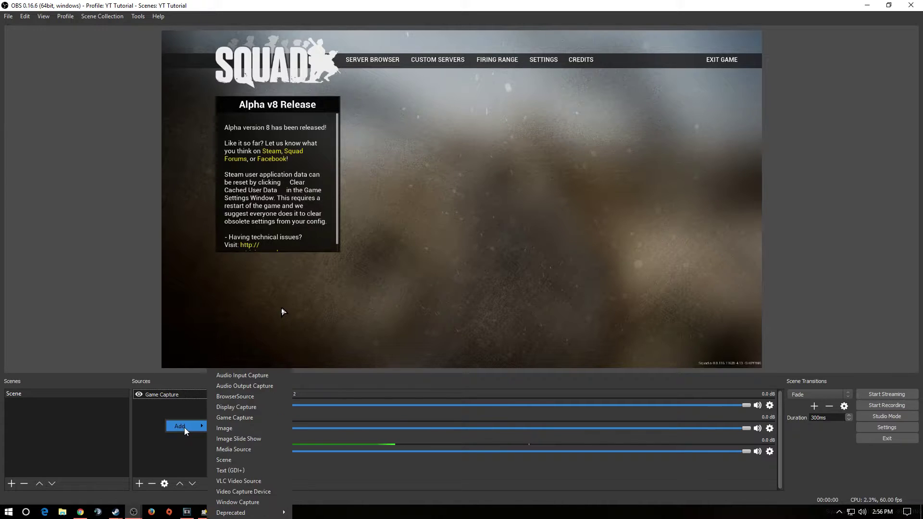
left_click(238, 492)
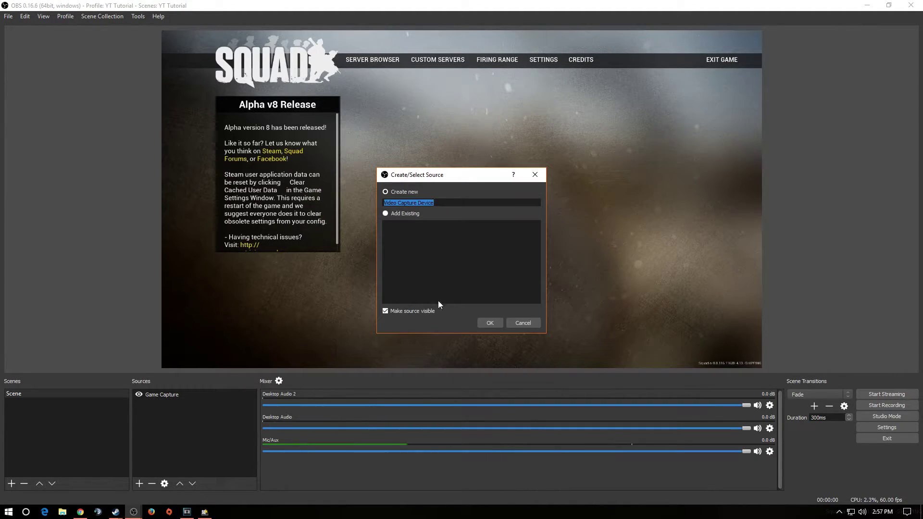
type("Face Cam")
left_click(490, 323)
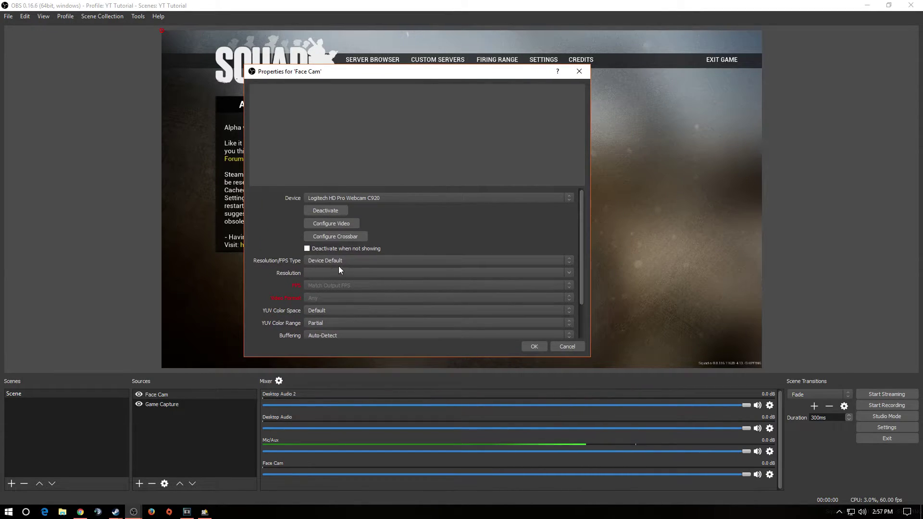
left_click(337, 261)
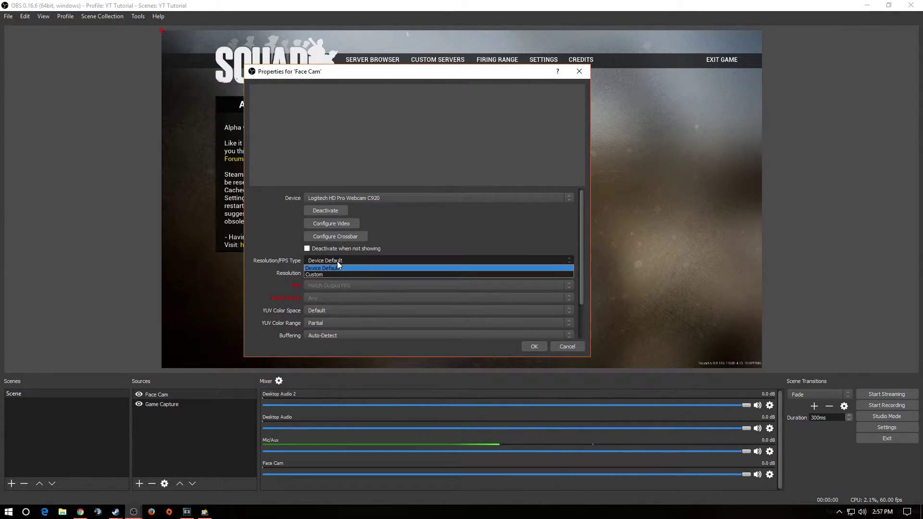
left_click(336, 262)
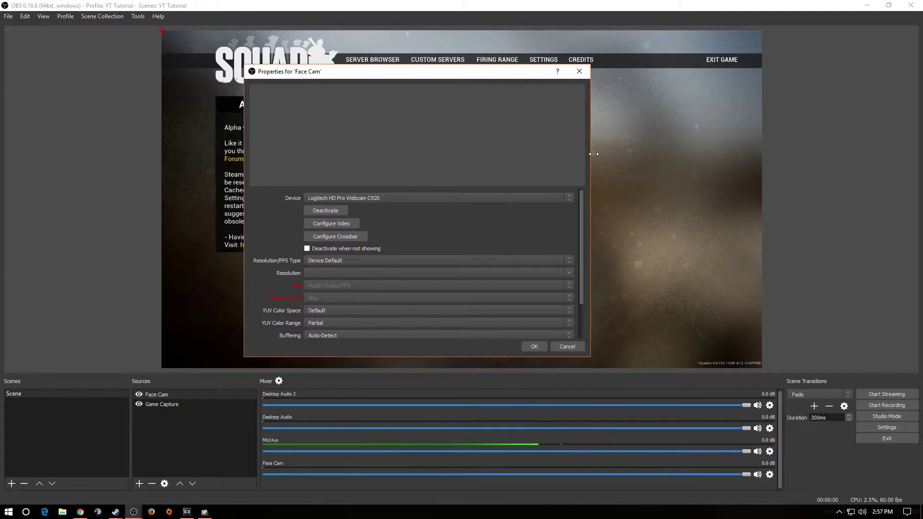
left_click_drag(450, 78, 496, 91)
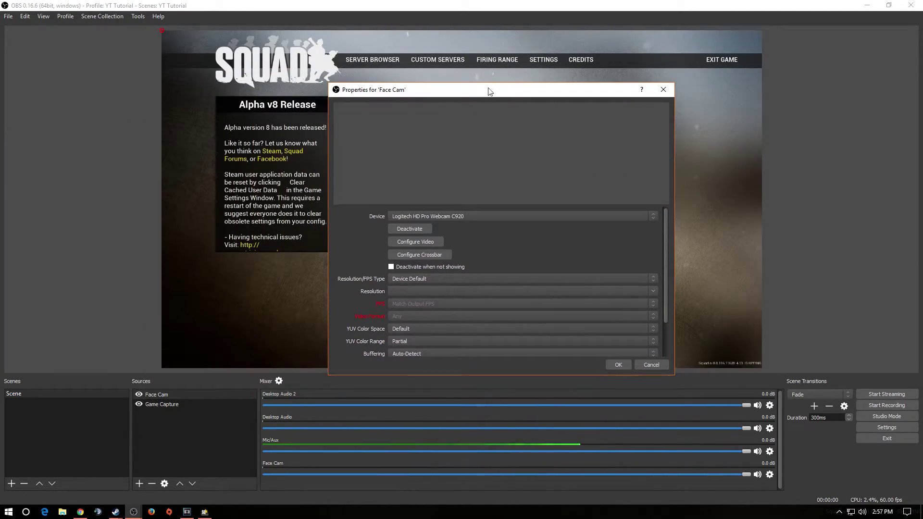
left_click(616, 365)
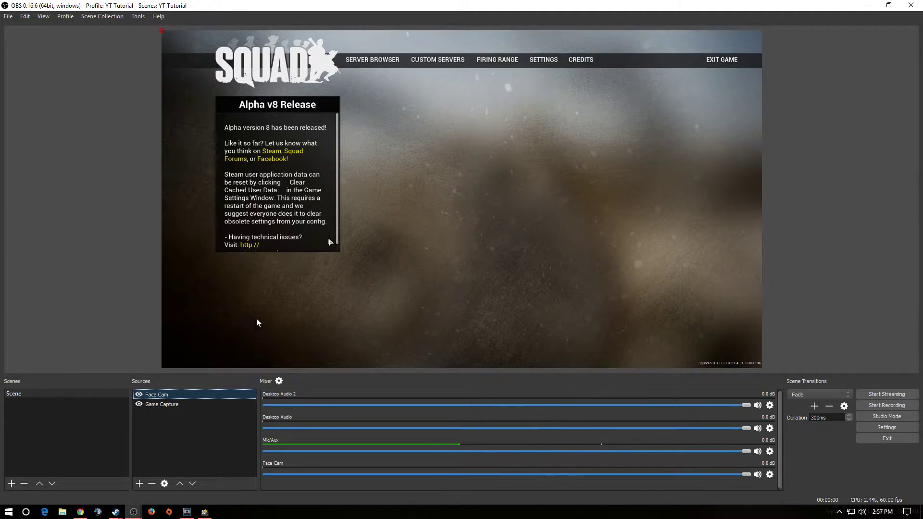
Remove the Face Cam source from the Sources list and confirm
right_click(162, 397)
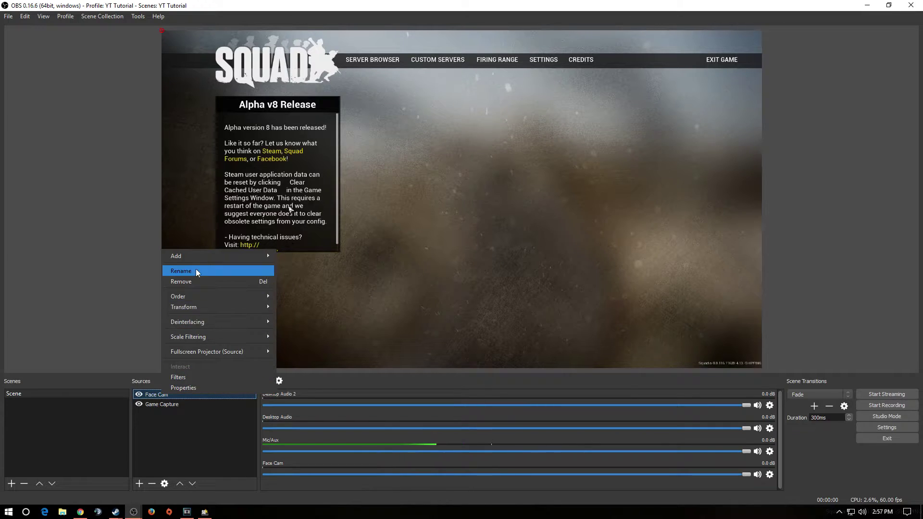
mouse_move(194, 336)
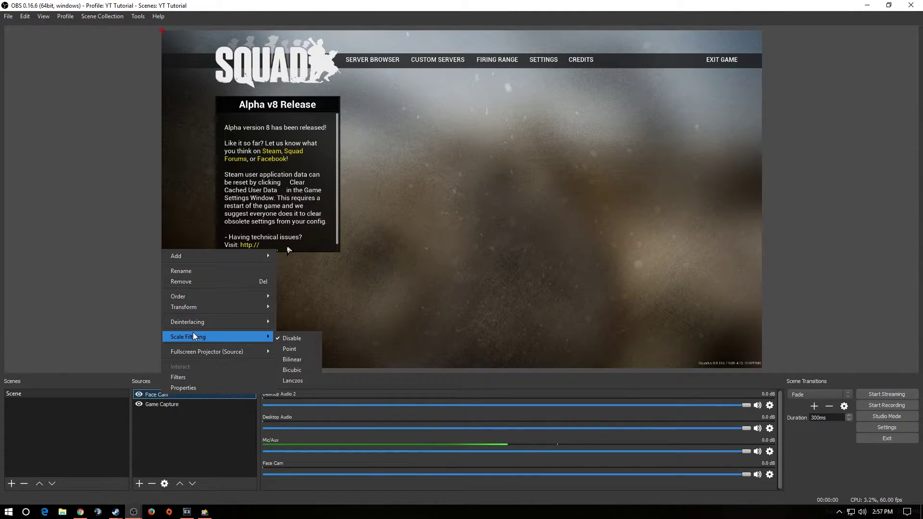
left_click(194, 280)
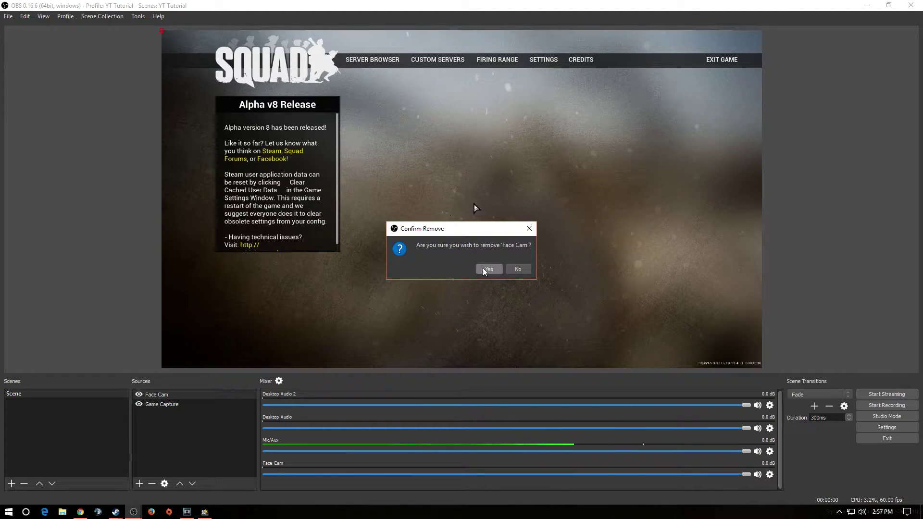
left_click(486, 269)
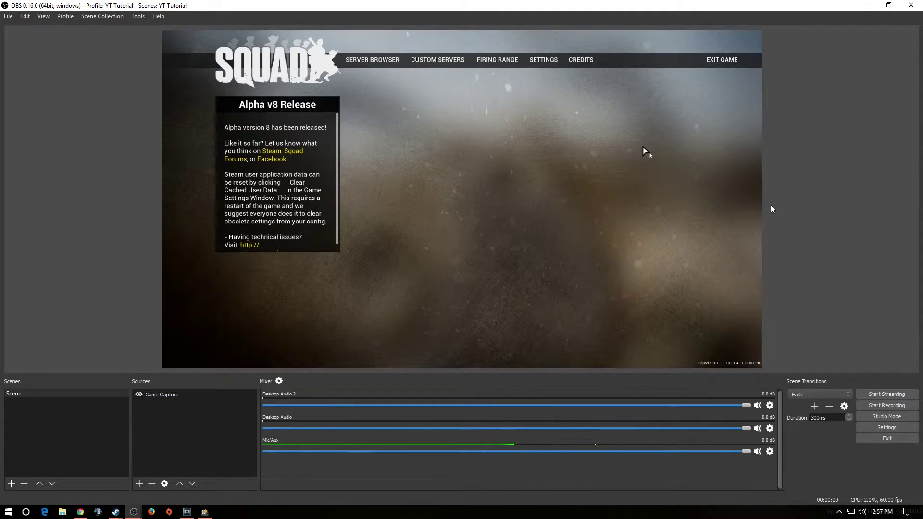
In Settings, keep English and the Dark theme, then view the Stream page (Twitch, US West)
left_click(893, 430)
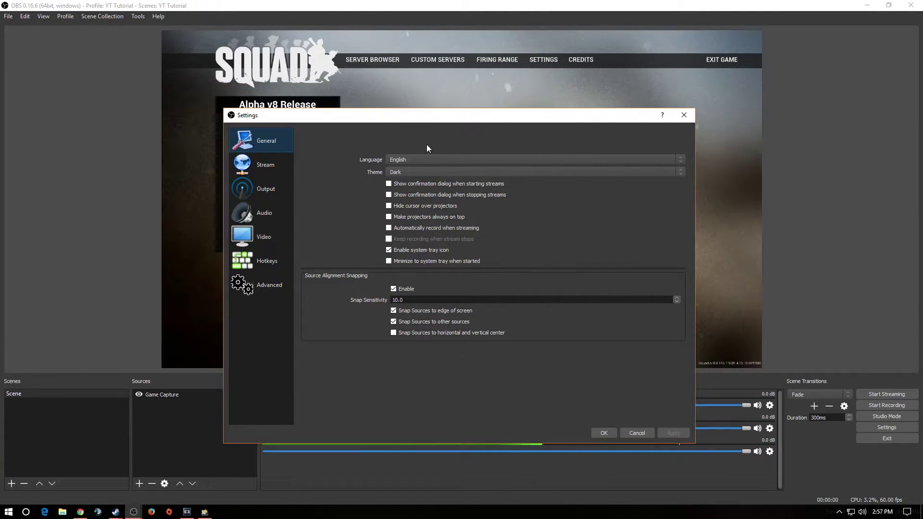
left_click(428, 160)
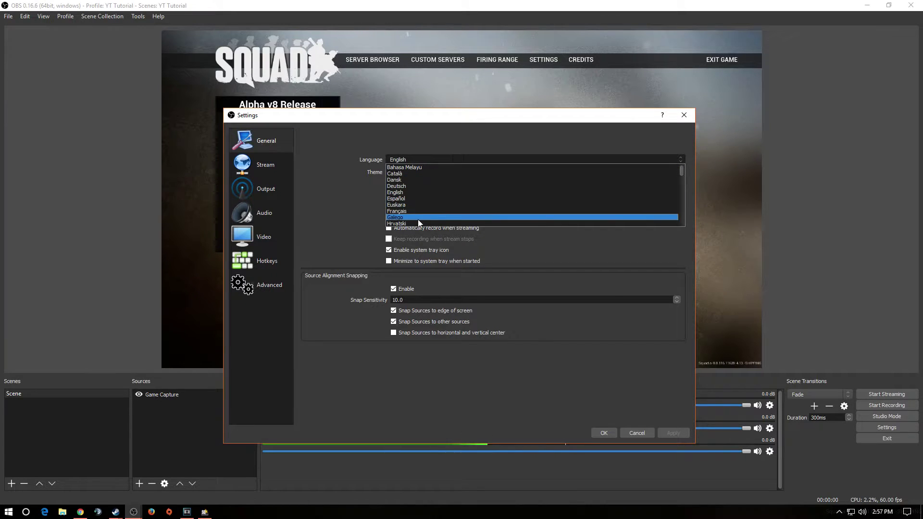
left_click(417, 137)
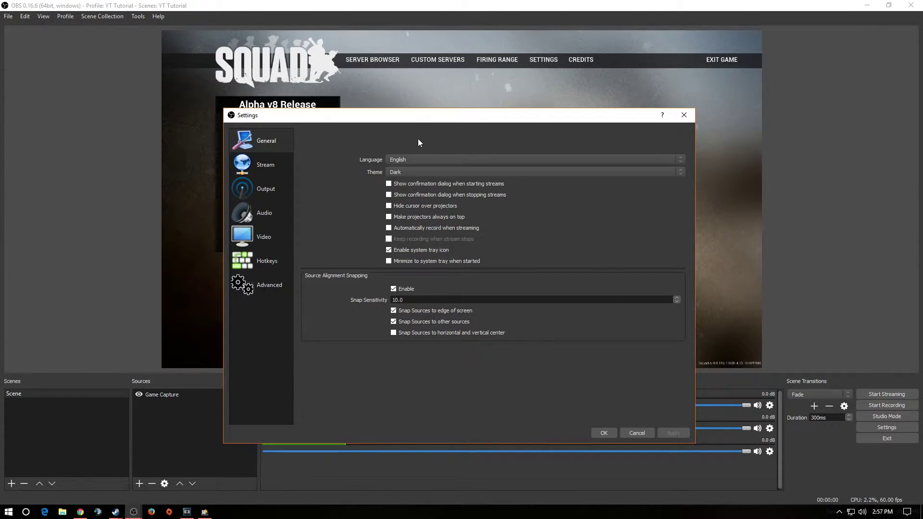
left_click(404, 171)
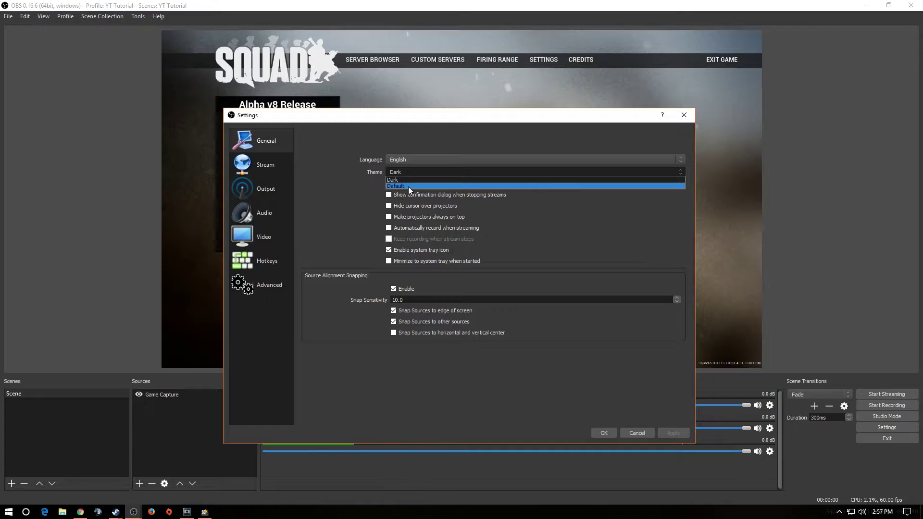
left_click(408, 186)
left_click(408, 174)
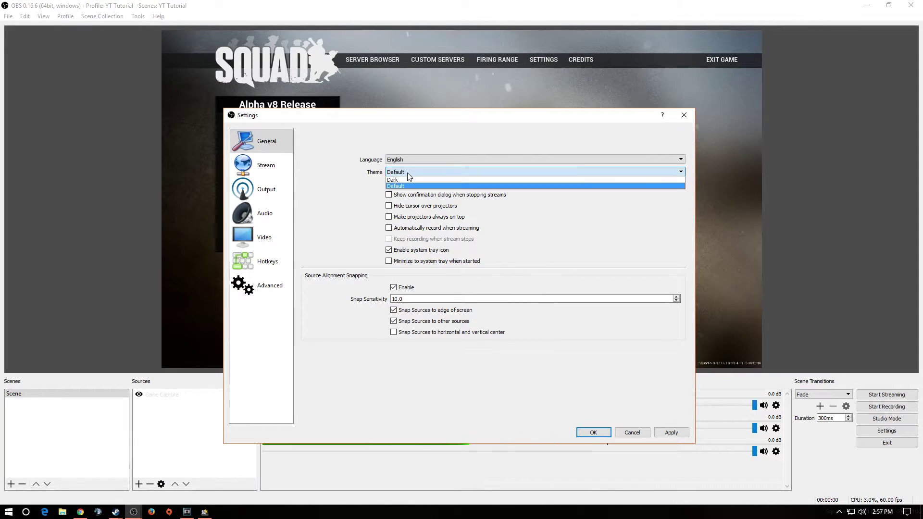
left_click(399, 181)
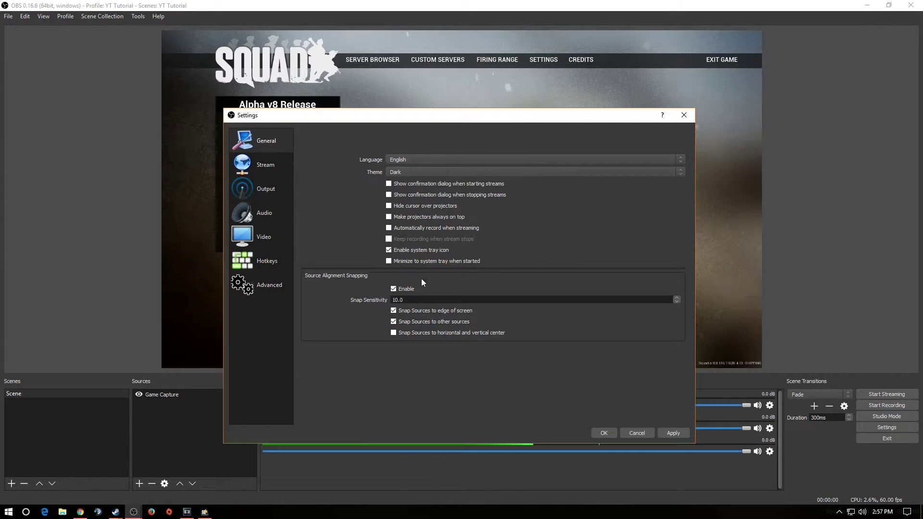
left_click(260, 166)
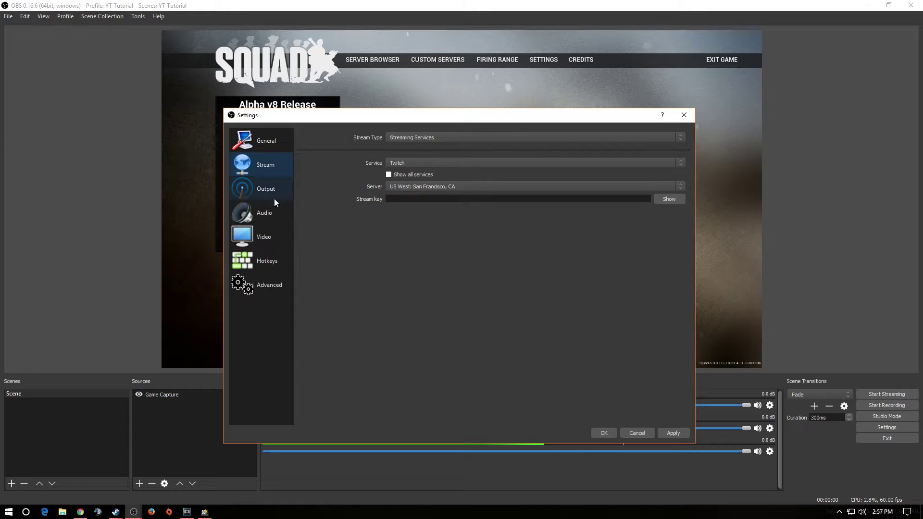
Set Output Mode back to Advanced and view the Recording tab, leaving the Videos folder path
left_click(252, 191)
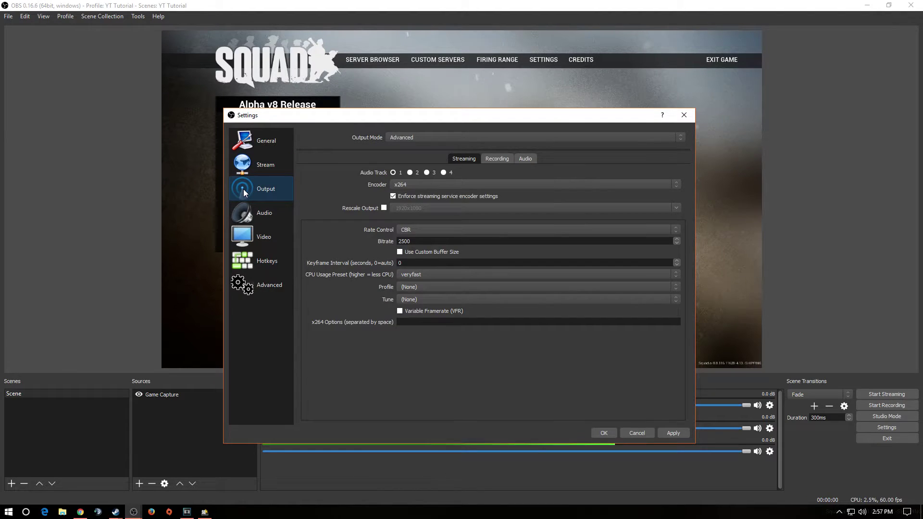
left_click(380, 139)
left_click(387, 138)
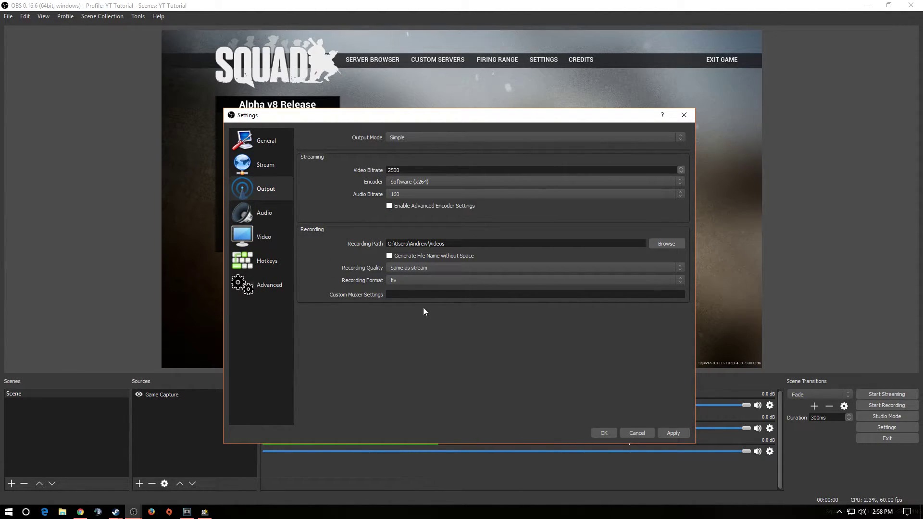
left_click(417, 137)
left_click(400, 150)
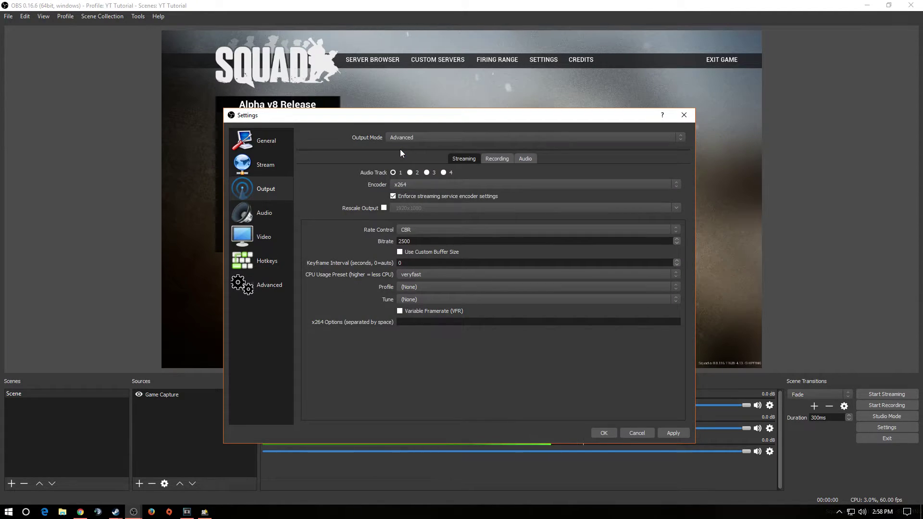
left_click(501, 159)
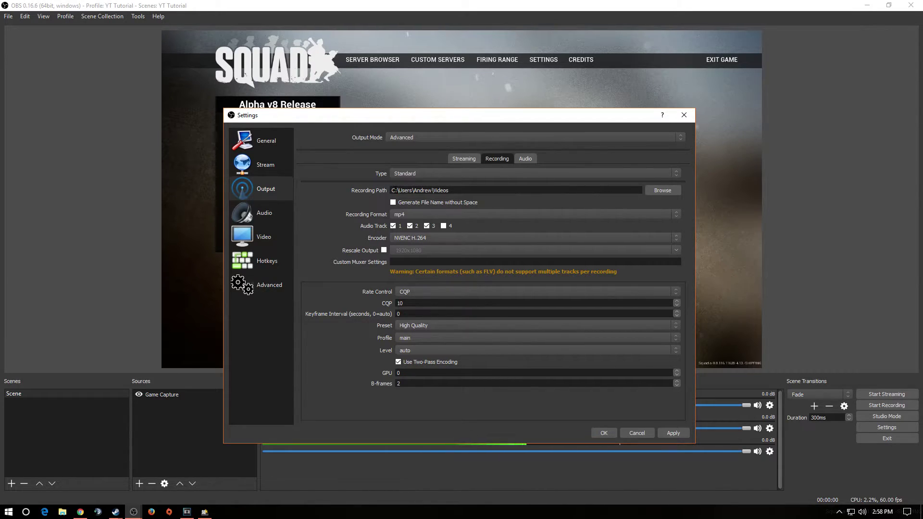
left_click(662, 192)
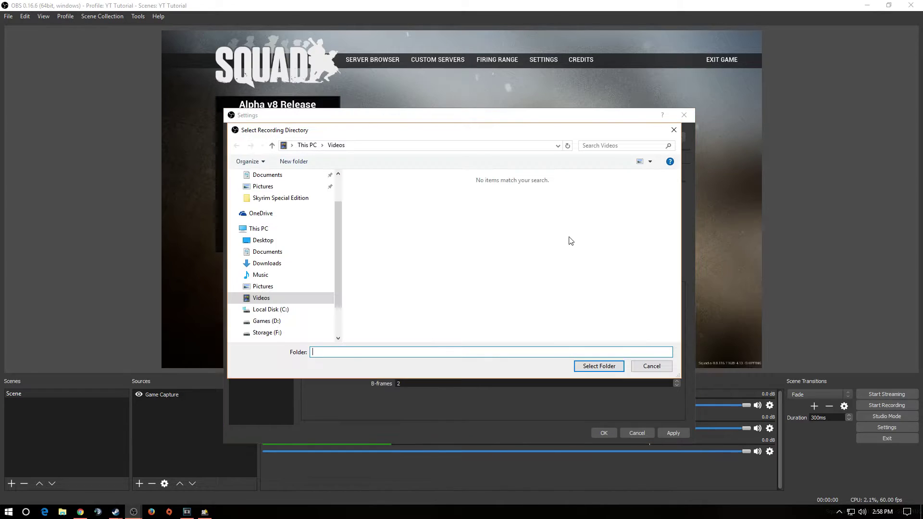
left_click(672, 131)
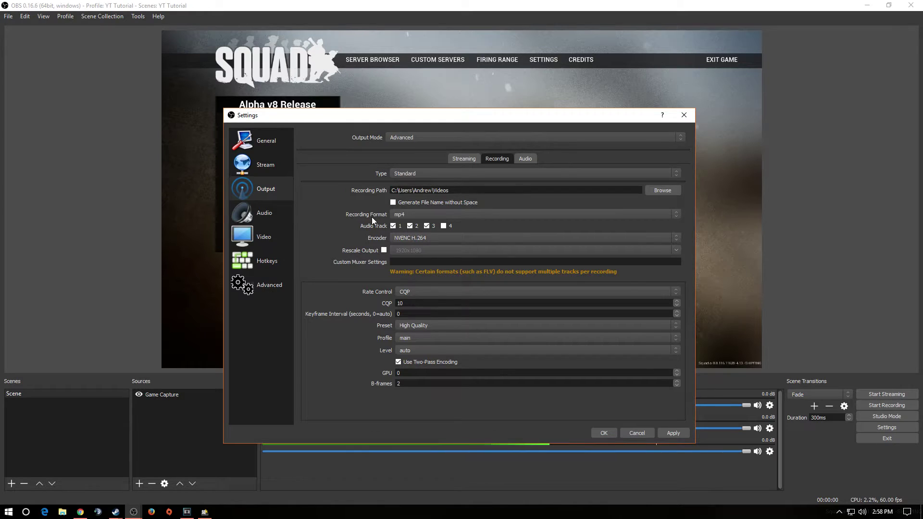
Keep mp4 as the recording format
left_click(424, 216)
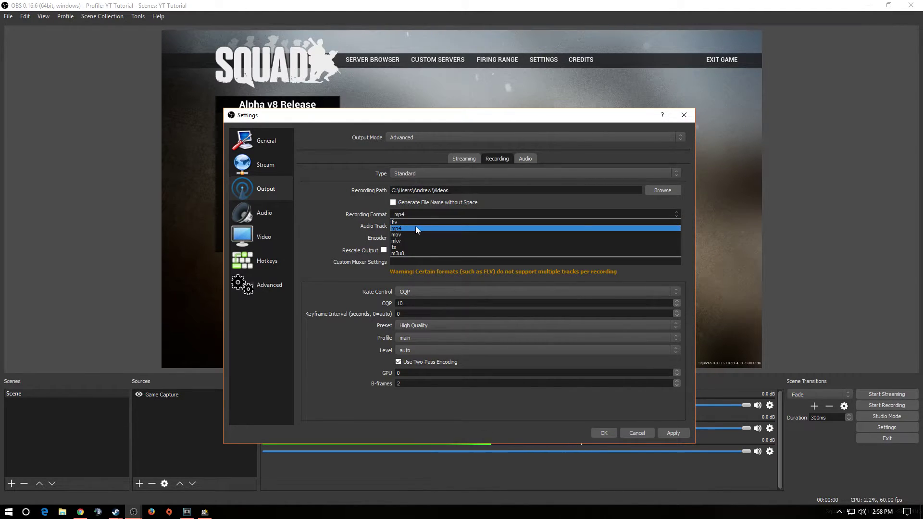
left_click(415, 226)
left_click(411, 215)
left_click(406, 226)
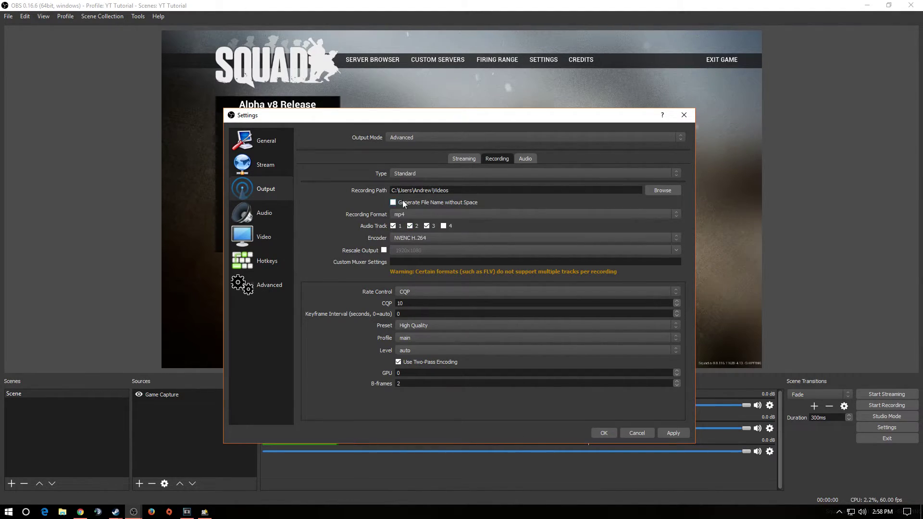
Record only audio tracks 1 and 2, unchecking track 3
left_click(427, 226)
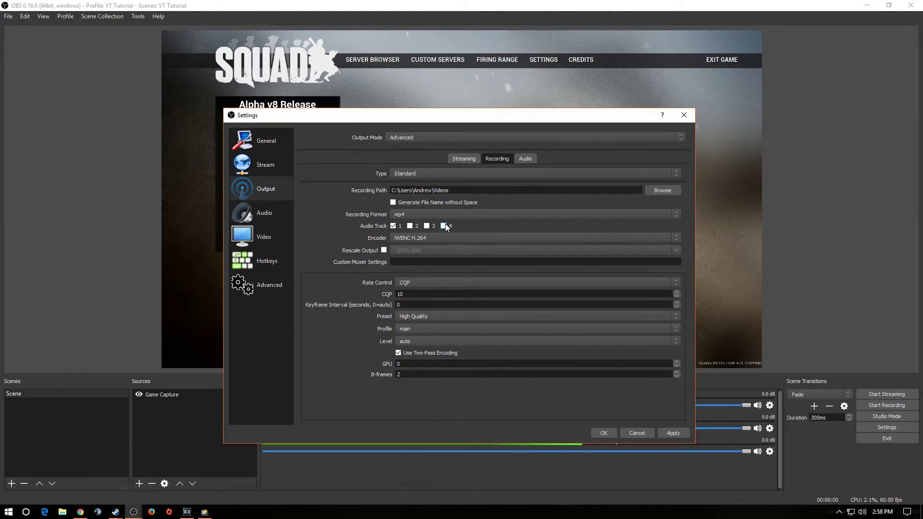
left_click(394, 226)
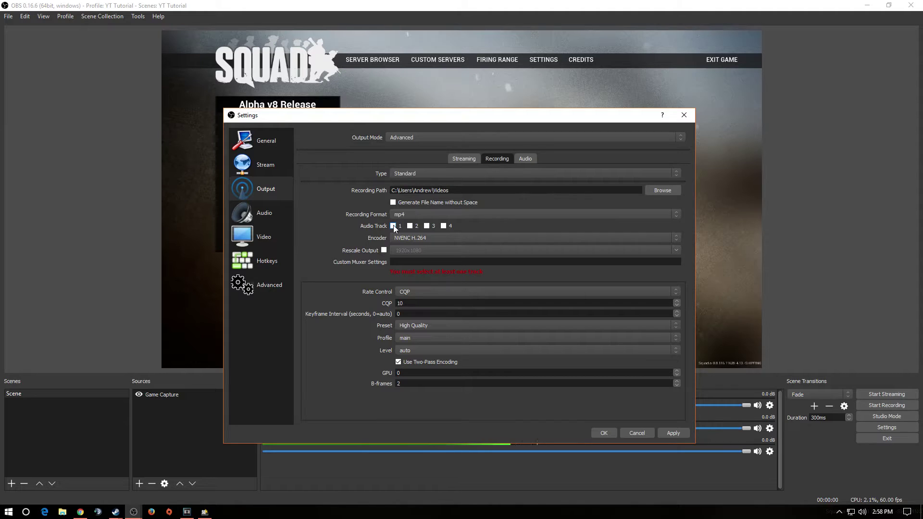
left_click(393, 226)
left_click(411, 227)
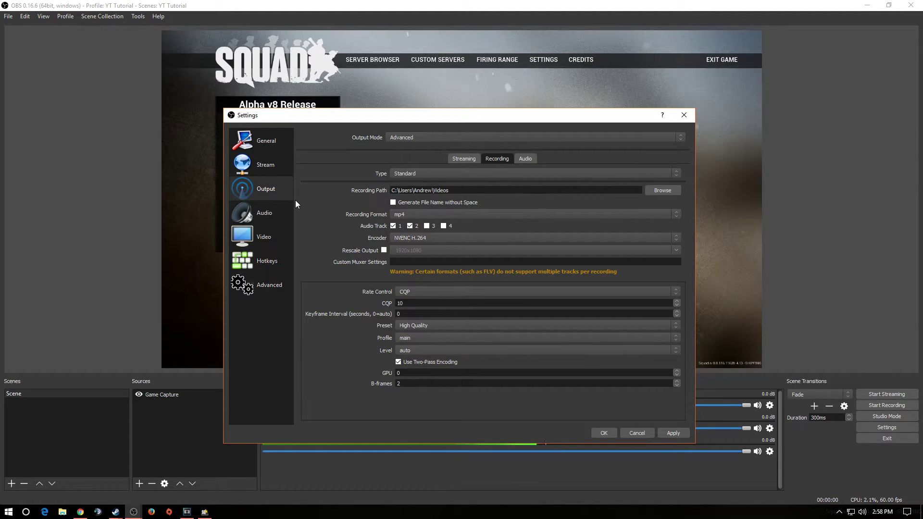
left_click_drag(447, 115, 417, 104)
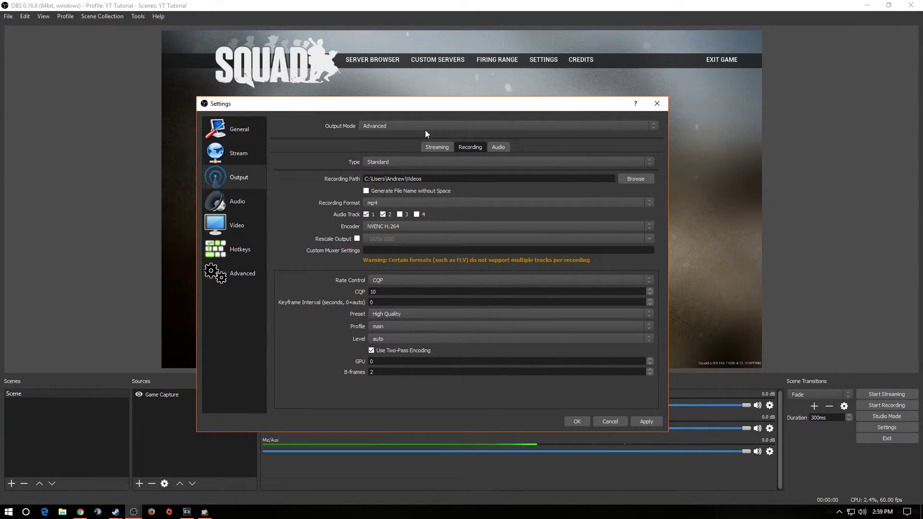
left_click_drag(386, 110, 425, 114)
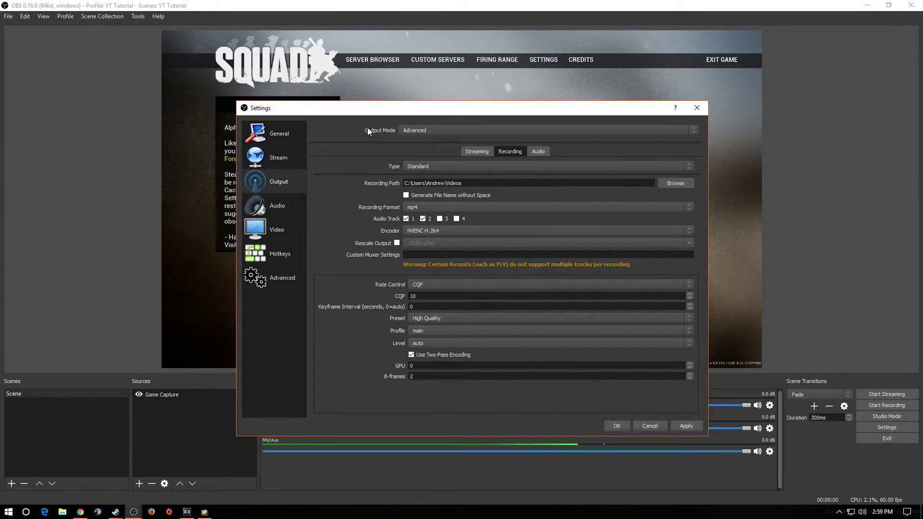
left_click(439, 232)
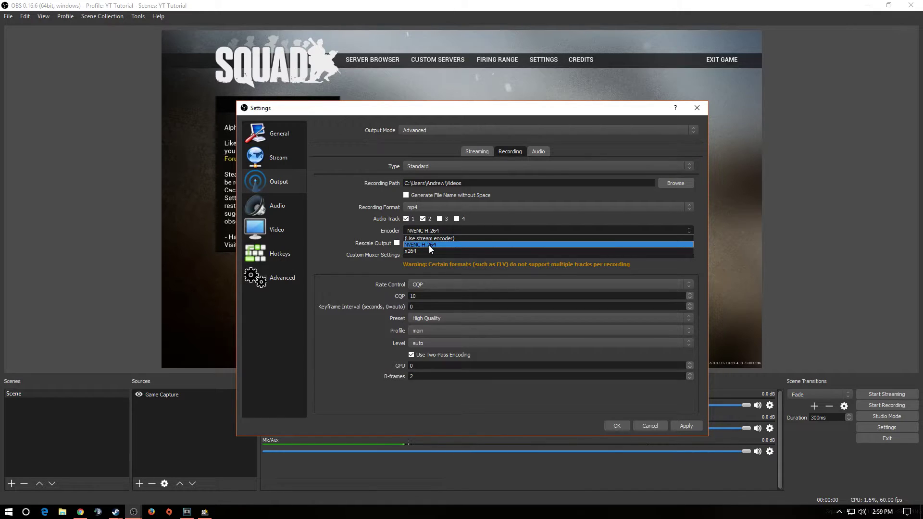
left_click(350, 217)
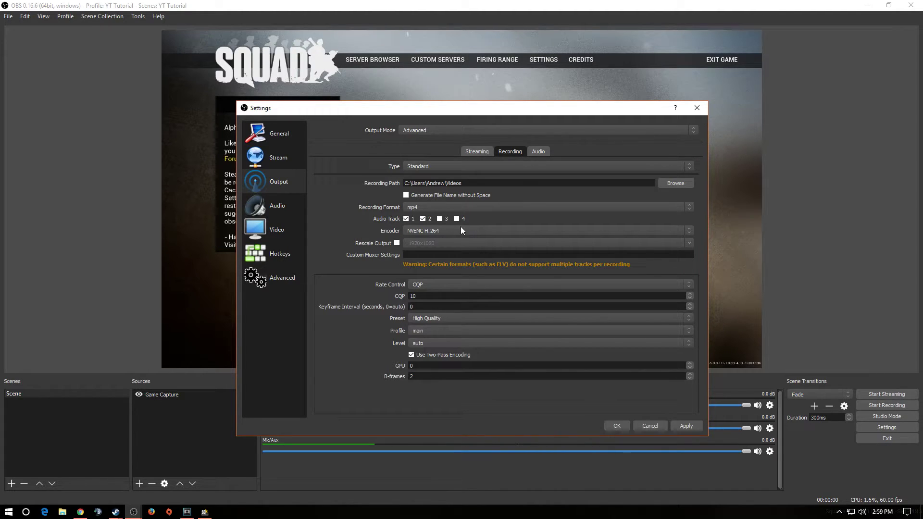
left_click_drag(494, 110, 450, 76)
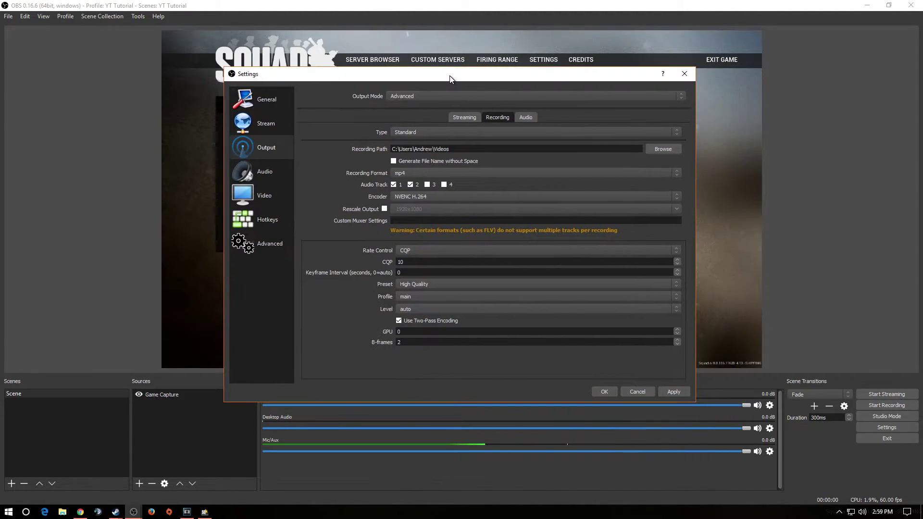
left_click(430, 194)
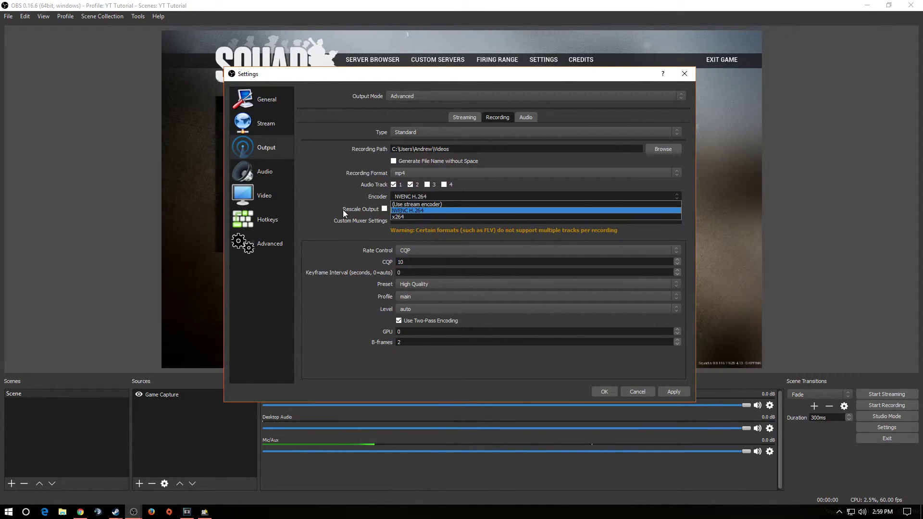
left_click(409, 217)
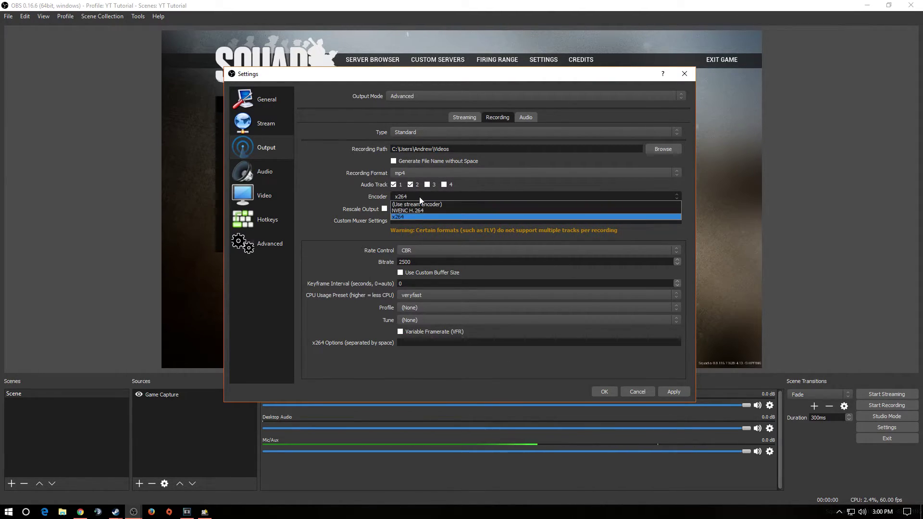
left_click(413, 212)
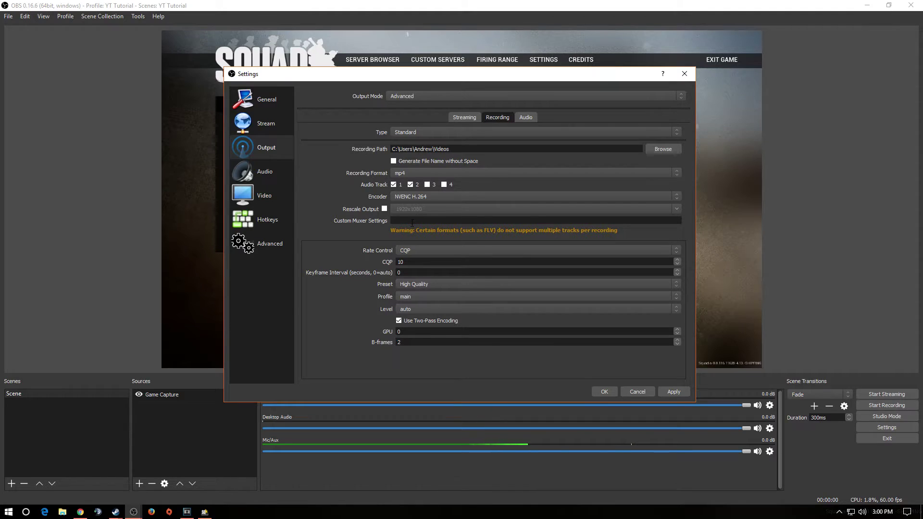
left_click(412, 250)
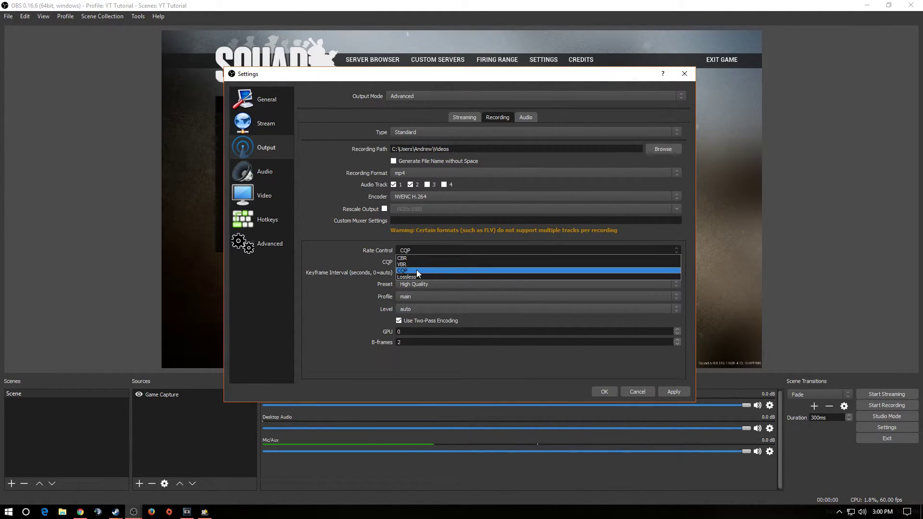
left_click(416, 270)
key("Tab")
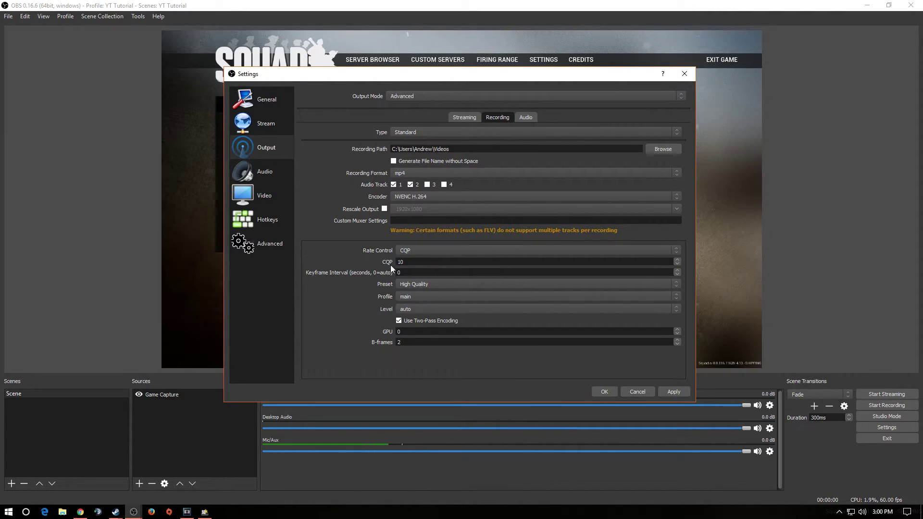
left_click(404, 264)
left_click_drag(413, 266, 371, 261)
left_click(395, 262)
left_click_drag(395, 261, 413, 263)
type("15")
key("BackSpace")
key("BackSpace")
type("20")
type("10")
left_click(422, 285)
left_click(418, 296)
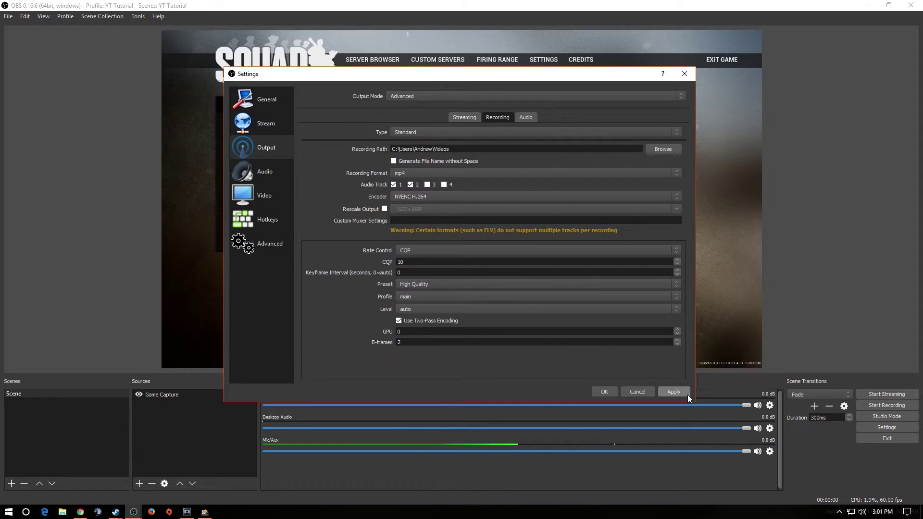
left_click(524, 118)
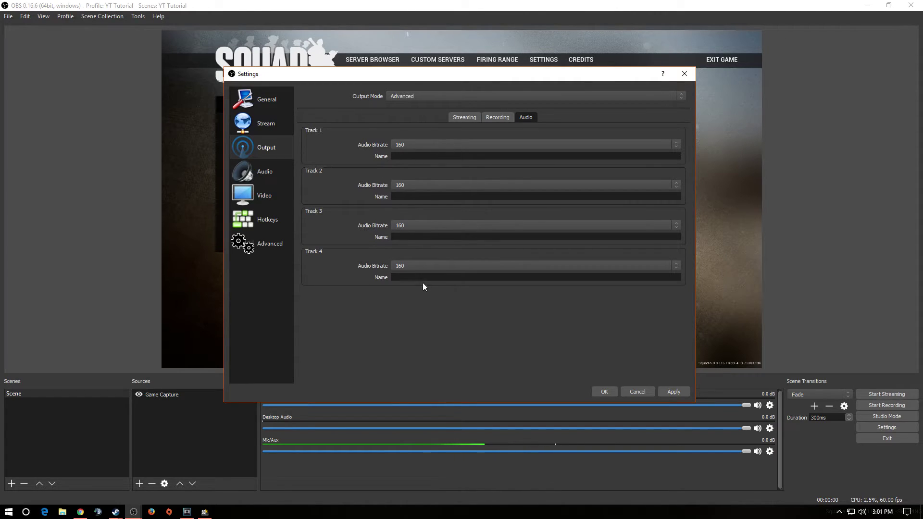
View the Audio settings page: 44.1khz stereo, Desktop Audio Device 2 set to CABLE Input
left_click(269, 173)
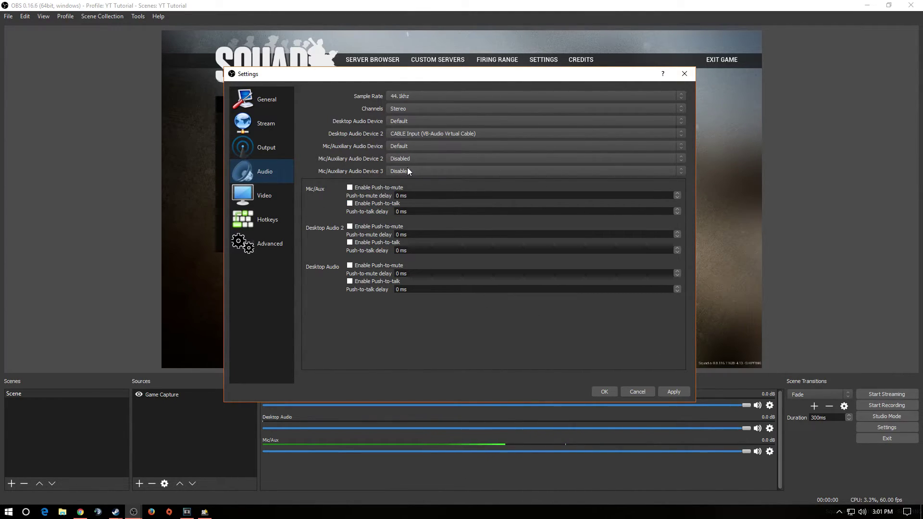
Check the Desktop Audio device choices and leave it on Default
left_click(399, 123)
left_click(399, 123)
right_click(863, 512)
left_click(856, 474)
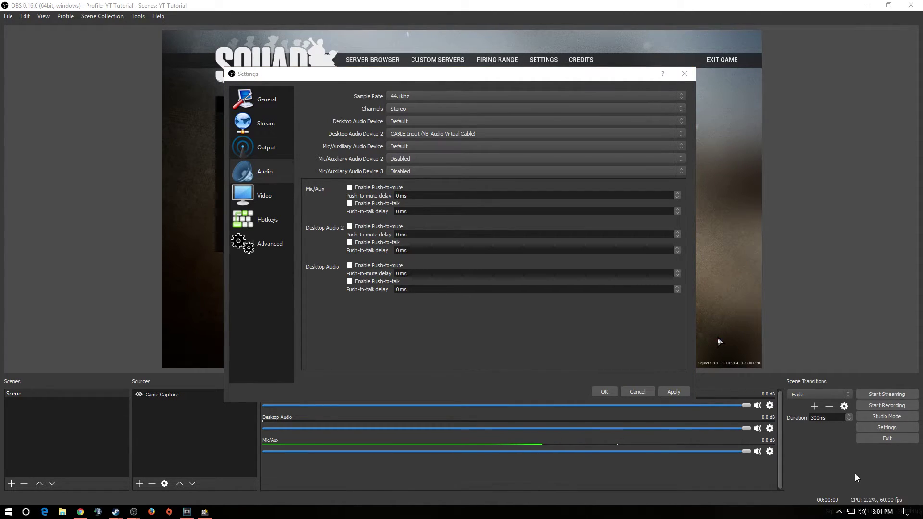
left_click_drag(254, 143, 253, 219)
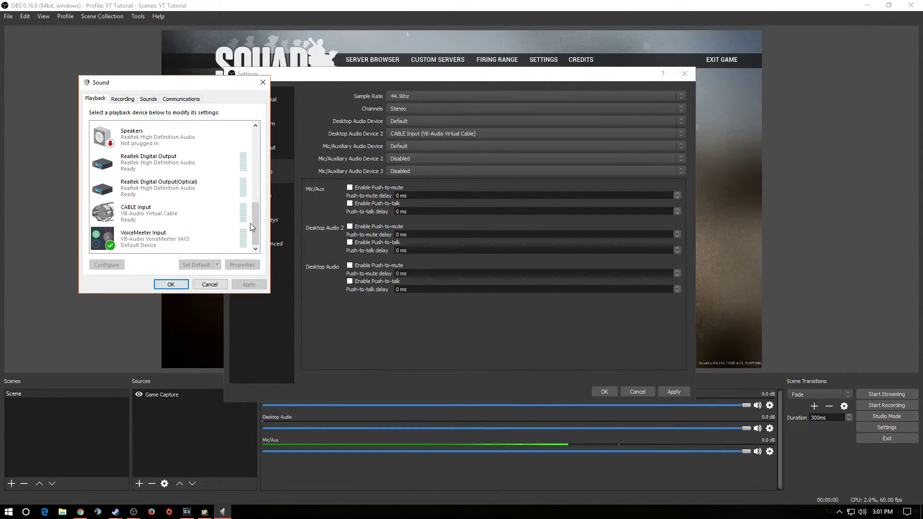
left_click(126, 245)
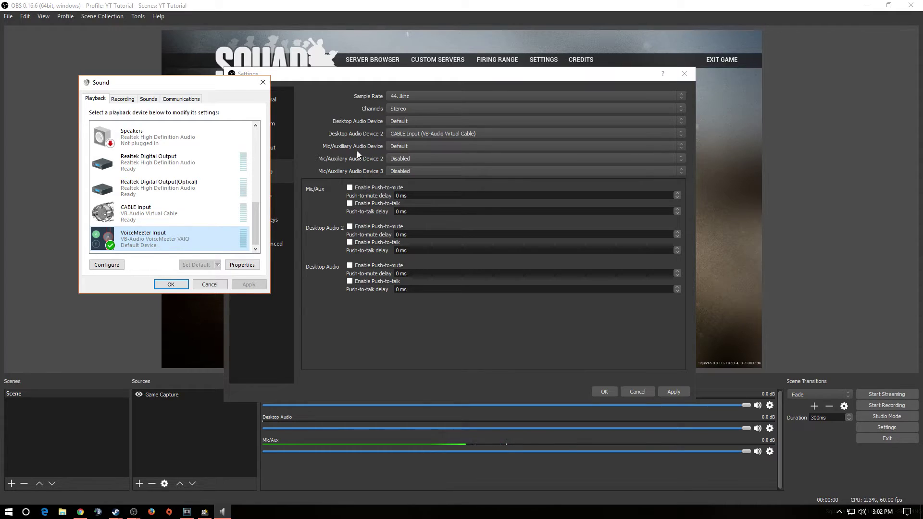
left_click(210, 284)
left_click(398, 120)
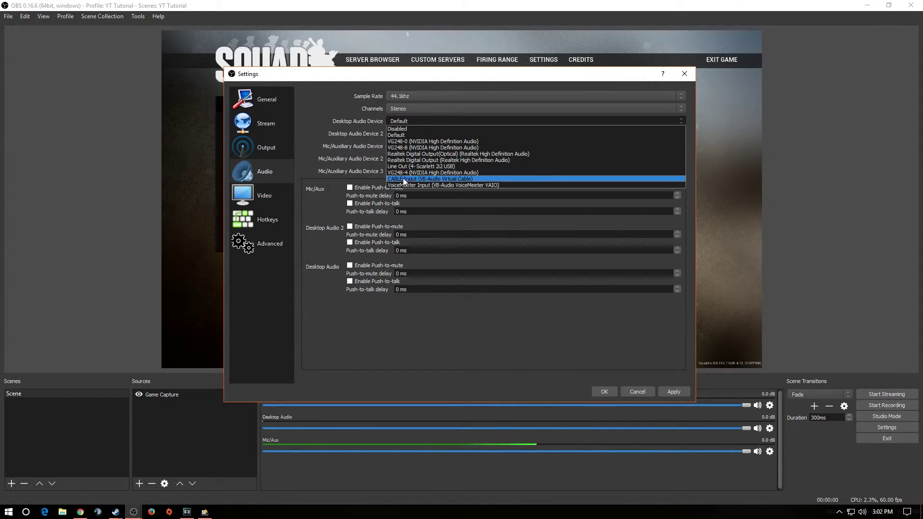
left_click(367, 371)
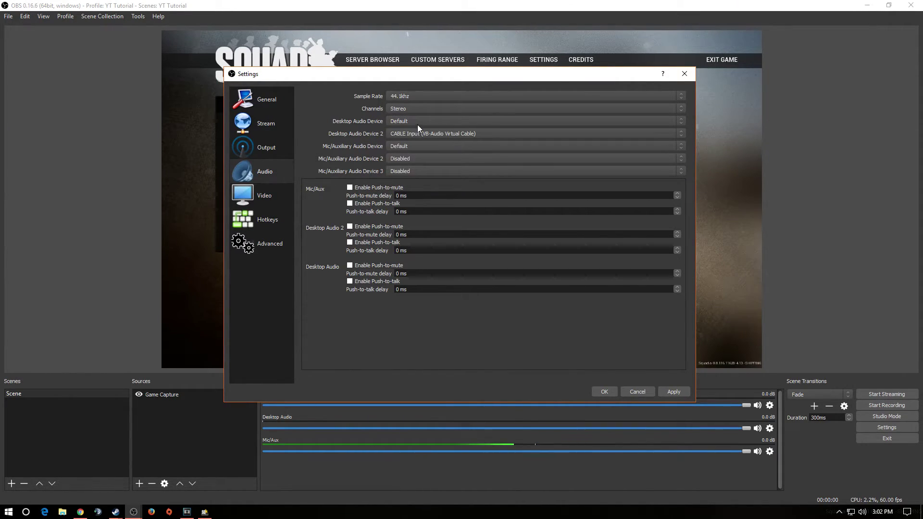
right_click(863, 512)
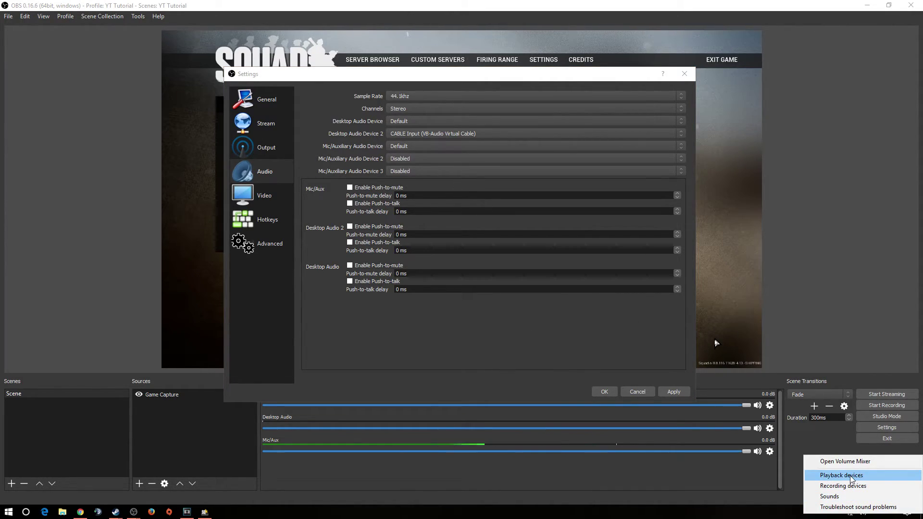
left_click(852, 485)
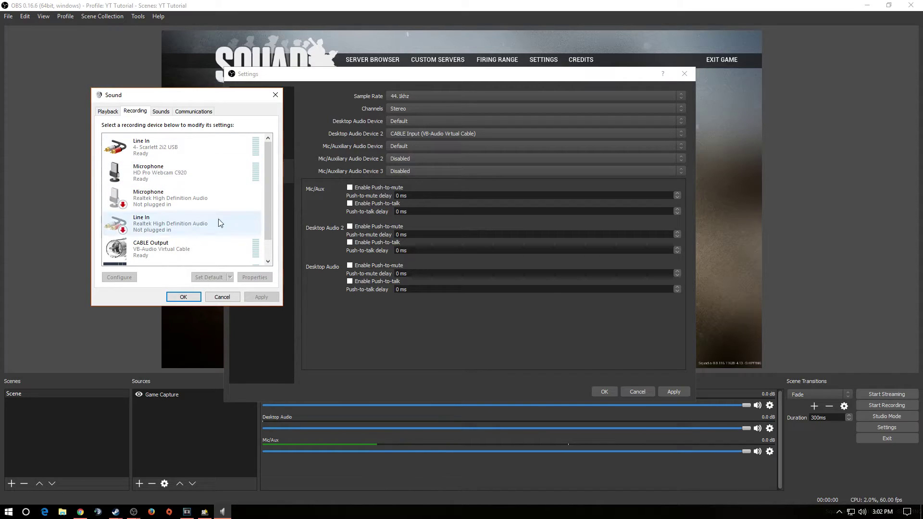
scroll(270, 184, "down", 1)
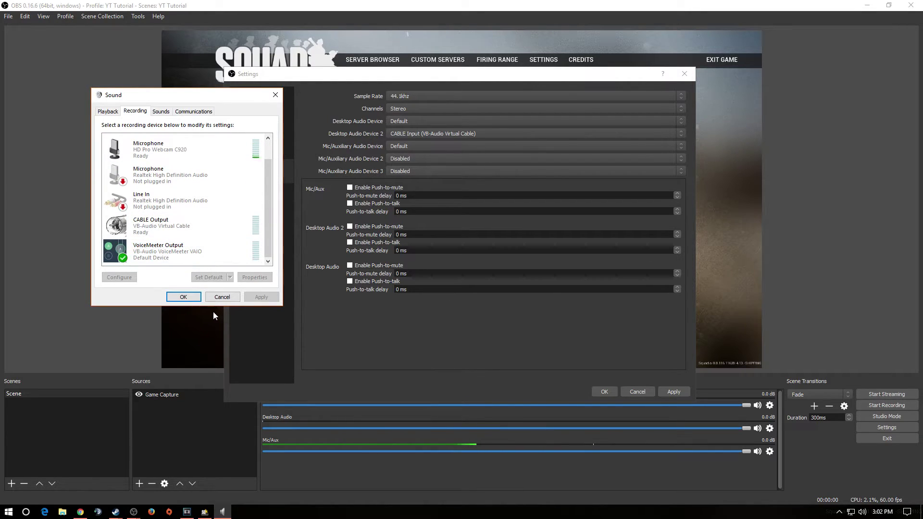
left_click(222, 297)
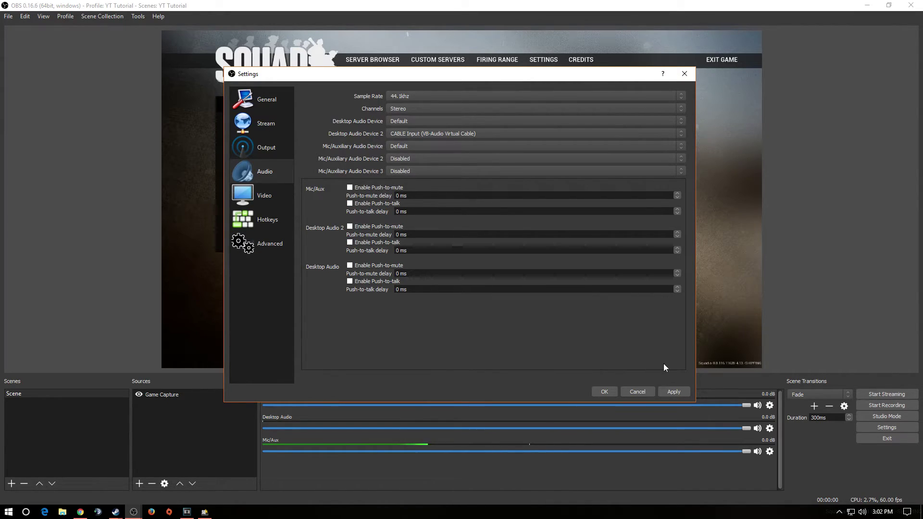
In Video settings, confirm base and output resolutions both stay at 1920x1080
left_click(264, 195)
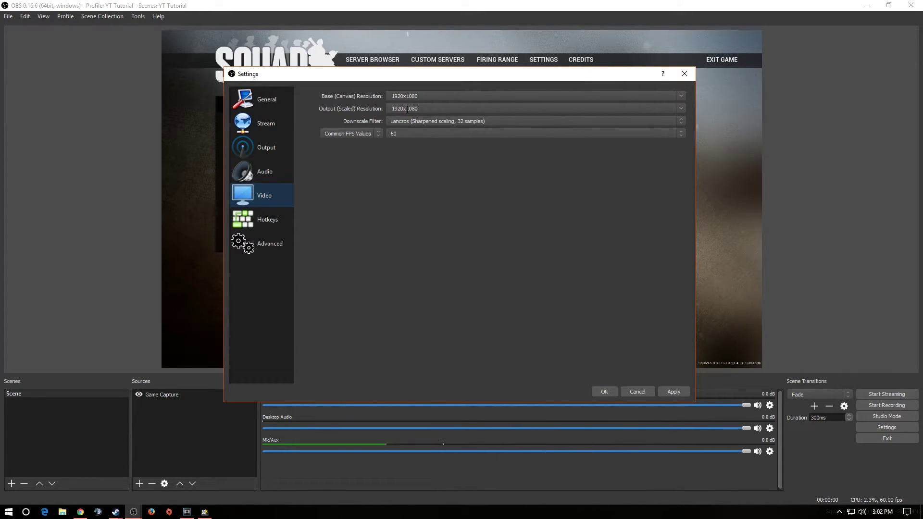
left_click(682, 97)
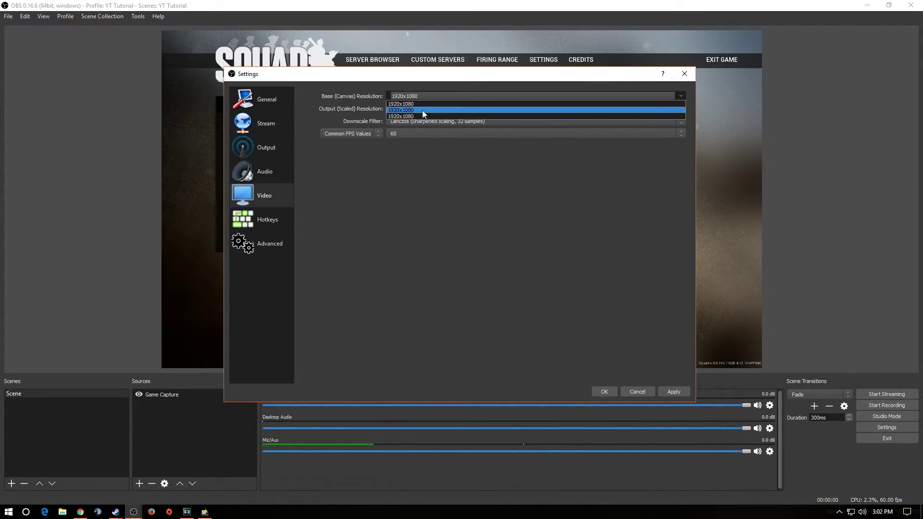
left_click(517, 96)
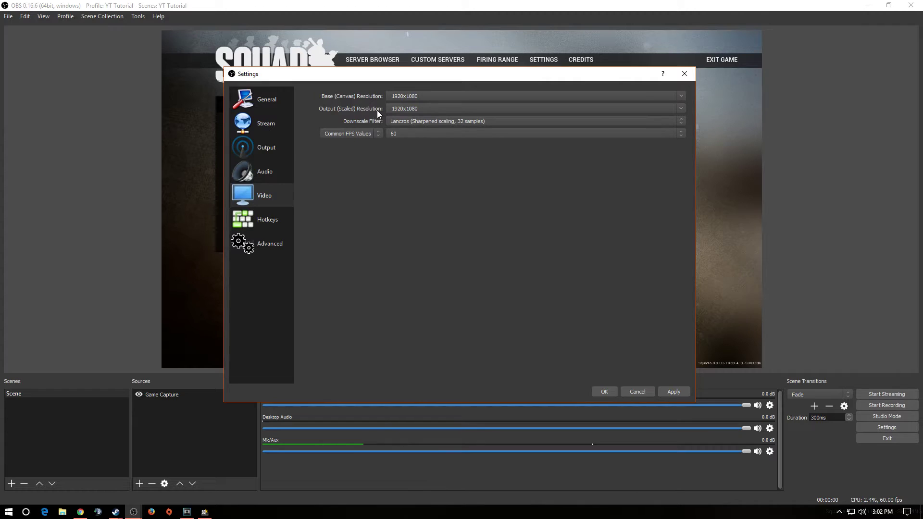
left_click(682, 108)
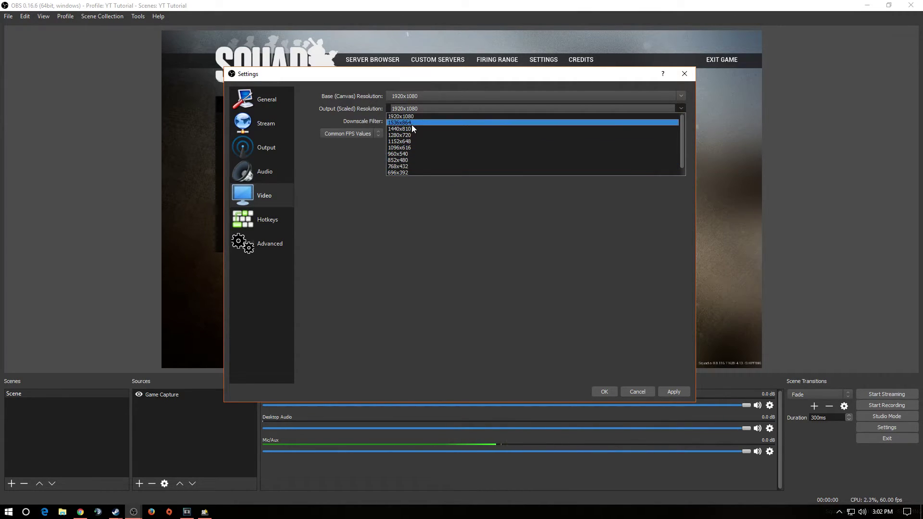
left_click(322, 167)
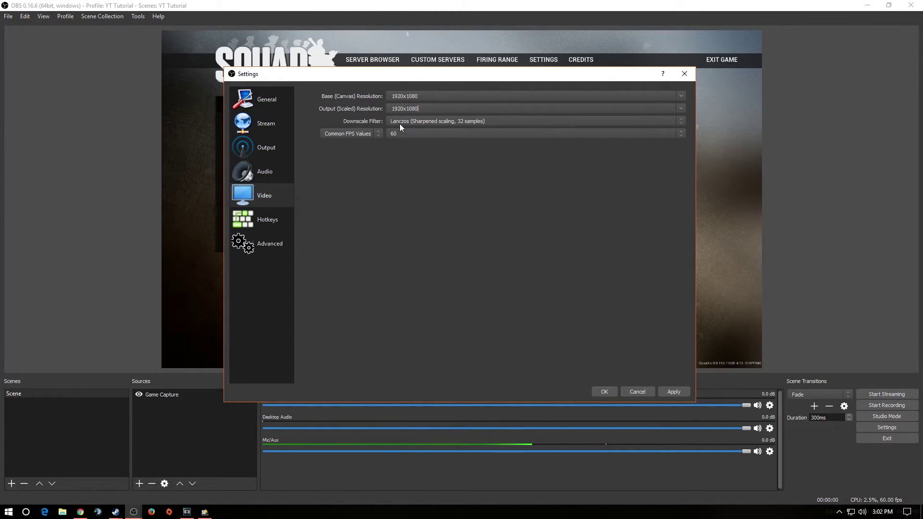
Confirm the downscale filter stays Lanczos and the common FPS value stays 60
left_click(486, 121)
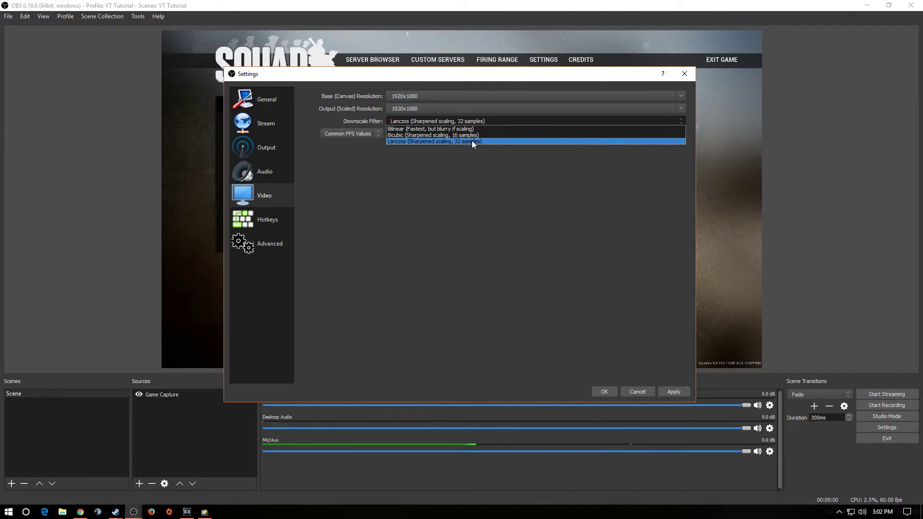
left_click(470, 142)
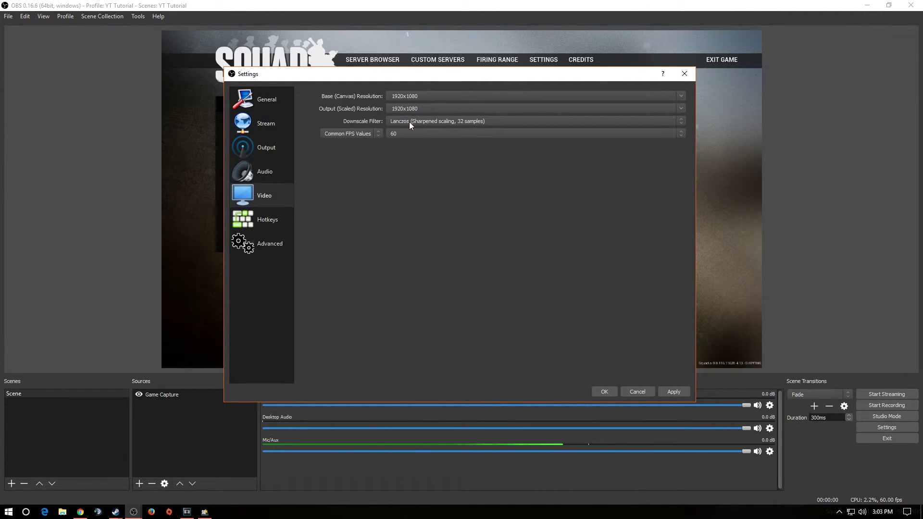
left_click(410, 124)
left_click(389, 179)
left_click(415, 133)
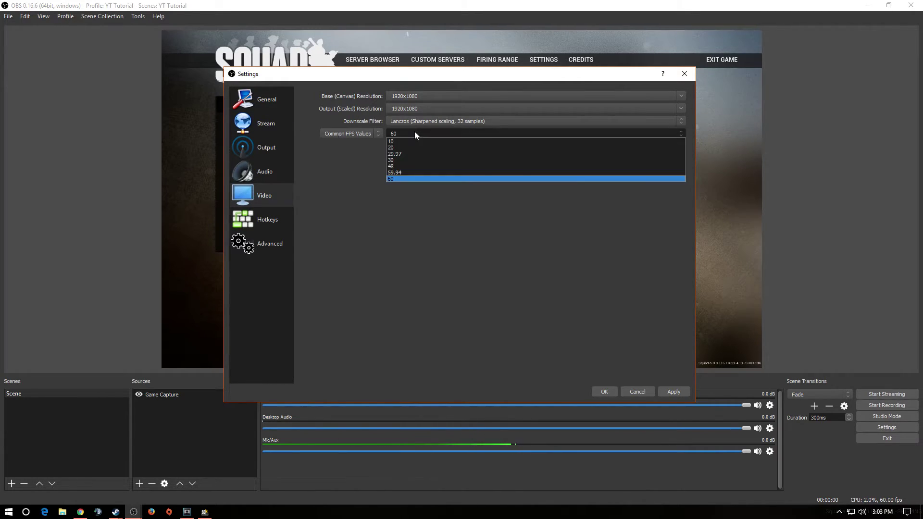
left_click(397, 178)
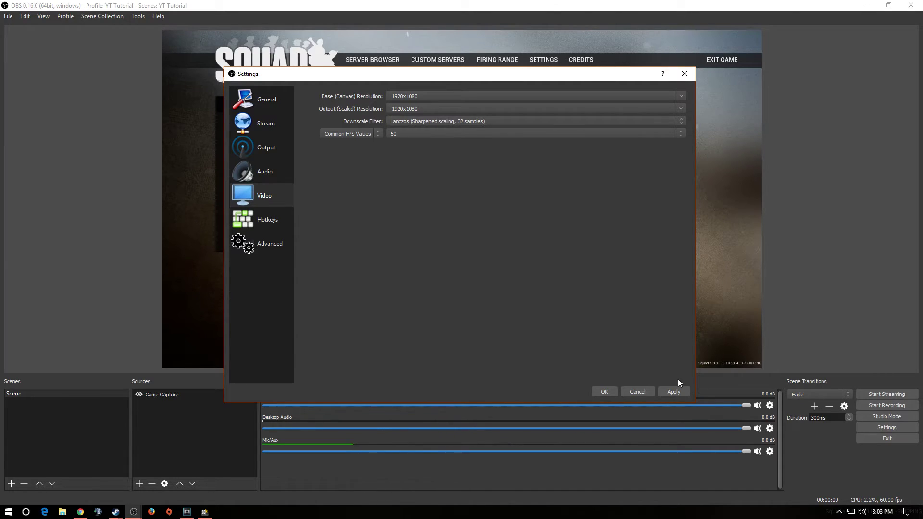
left_click(284, 228)
Scroll through the hotkey list, then switch to the Advanced settings page
scroll(443, 235, "down", 1)
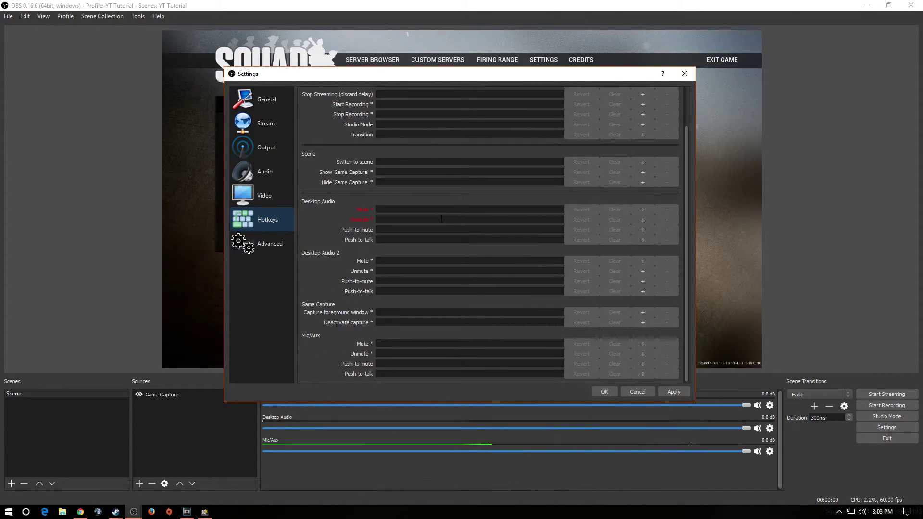
scroll(443, 234, "up", 1)
scroll(443, 235, "down", 1)
scroll(443, 234, "up", 2)
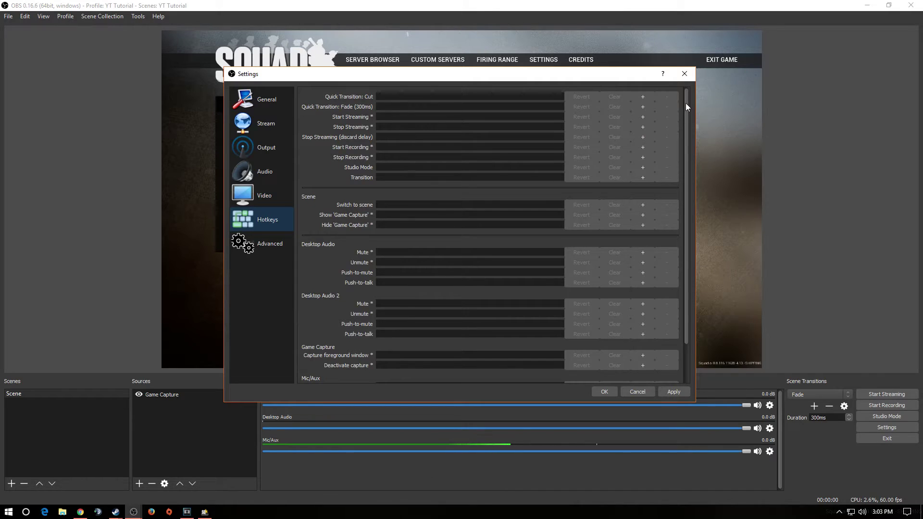
left_click_drag(686, 103, 674, 175)
scroll(428, 234, "up", 2)
scroll(341, 344, "down", 2)
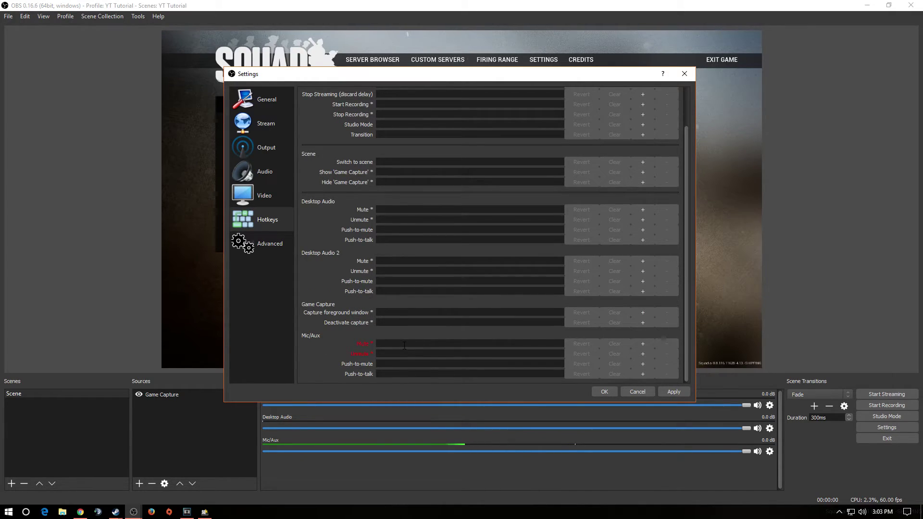
mouse_move(405, 346)
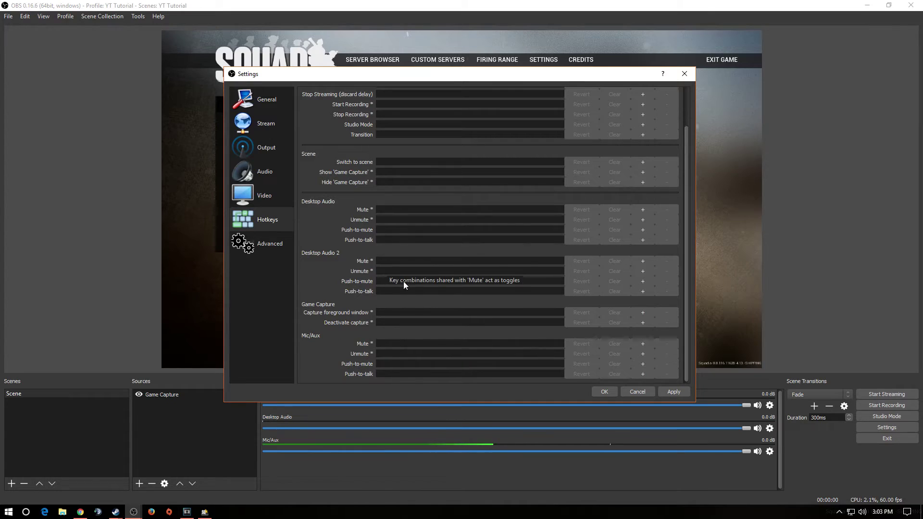
scroll(258, 248, "up", 2)
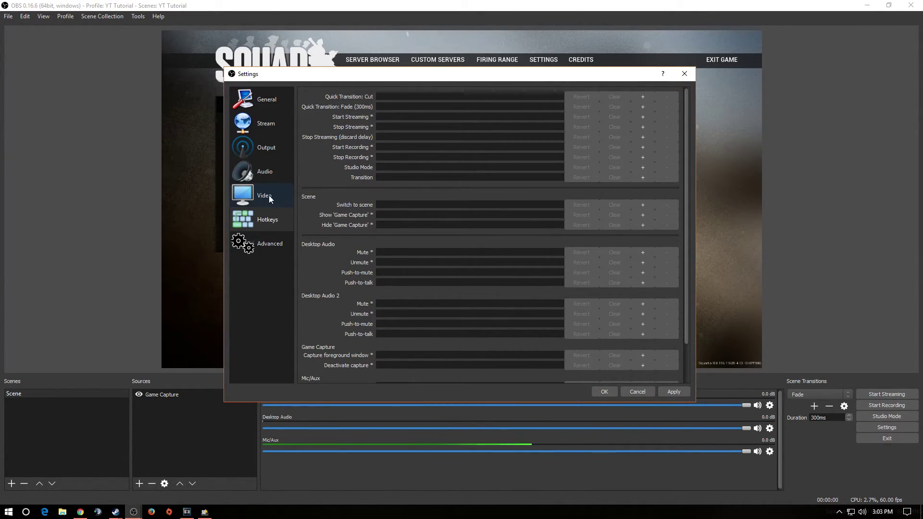
left_click(281, 241)
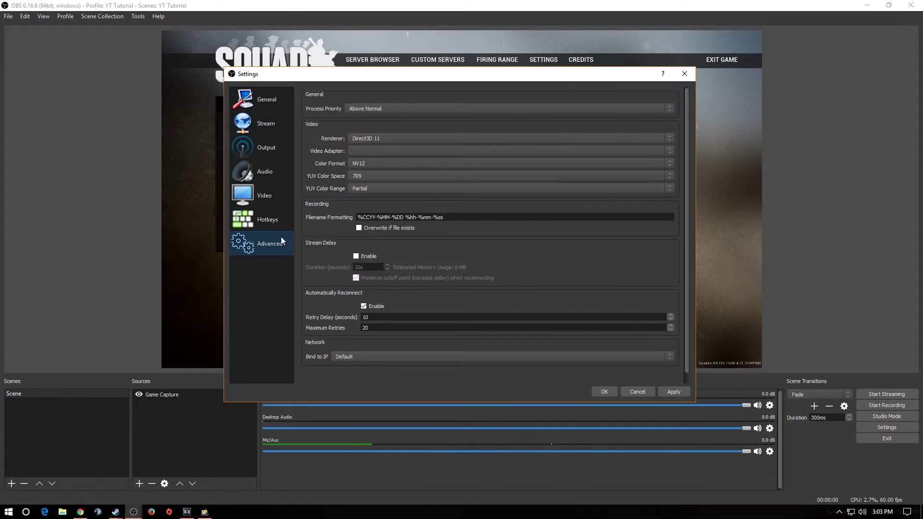
Set process priority to Normal, keep 709 color space and Partial range, then close Settings without saving
left_click(369, 108)
left_click(359, 129)
left_click(374, 178)
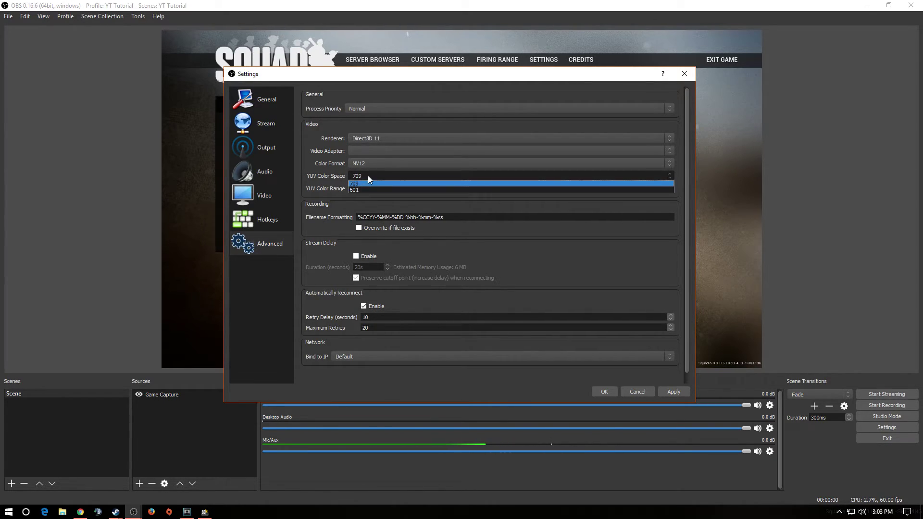
left_click(367, 184)
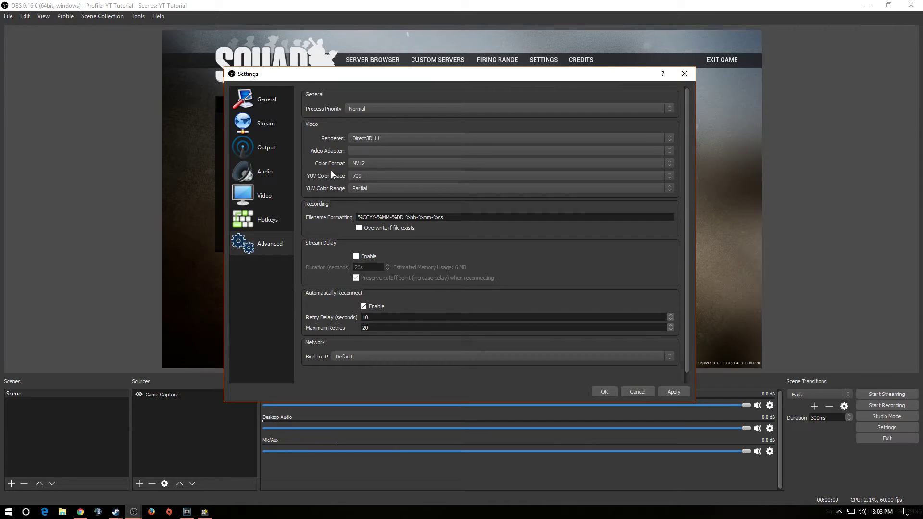
left_click(361, 189)
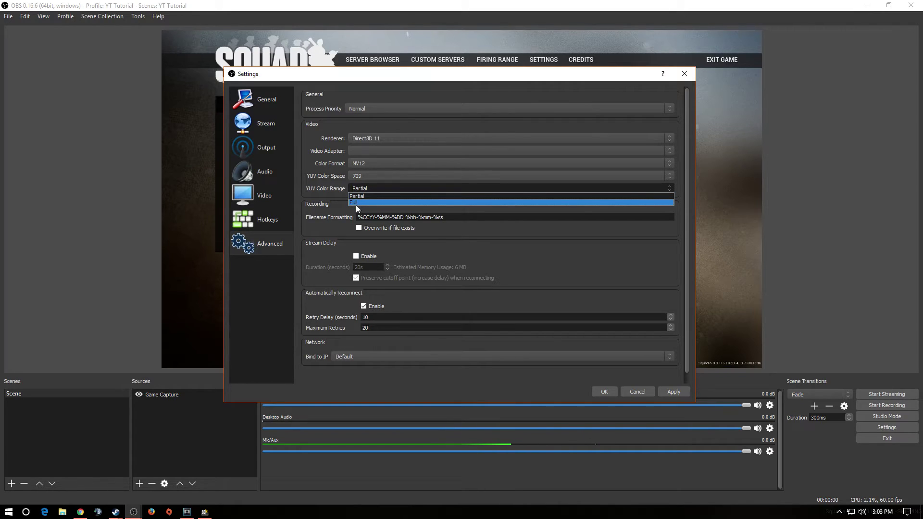
left_click(362, 196)
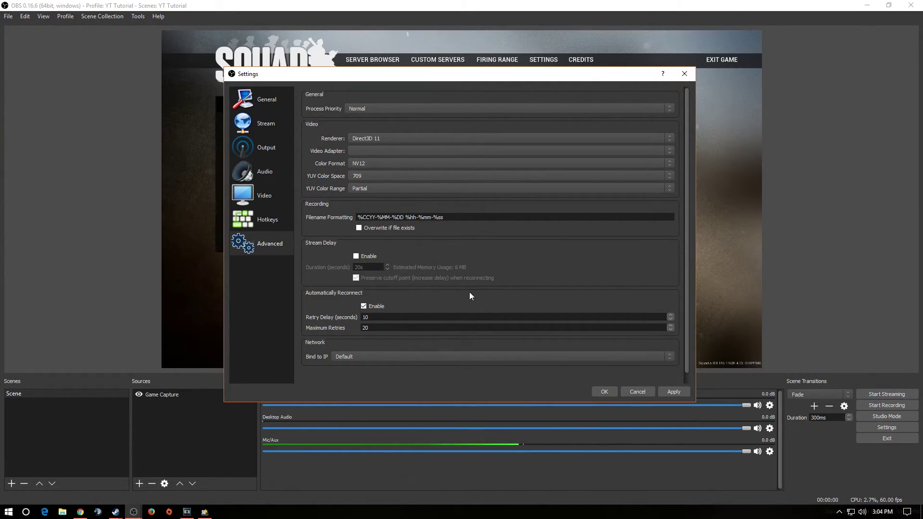
left_click(684, 74)
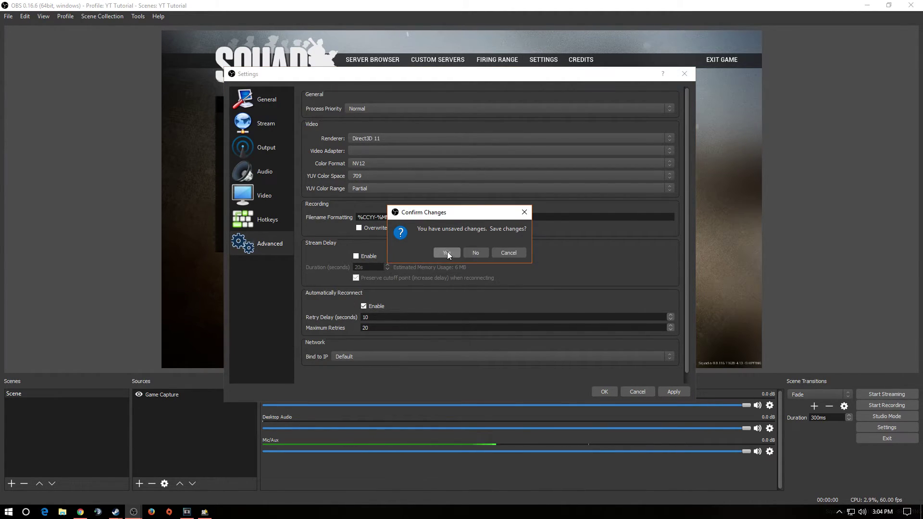
left_click(484, 252)
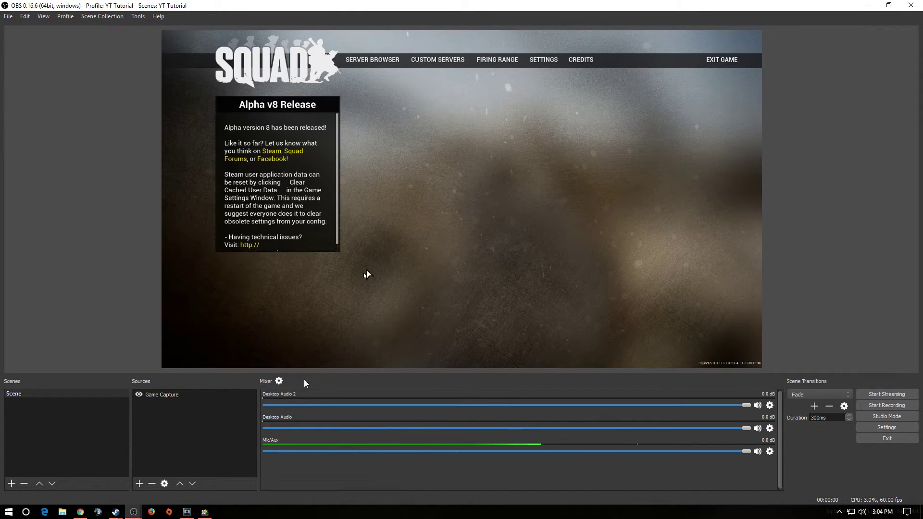
In Advanced Audio Properties, put Desktop Audio 2 on track 2 and take Desktop Audio off it
left_click(278, 381)
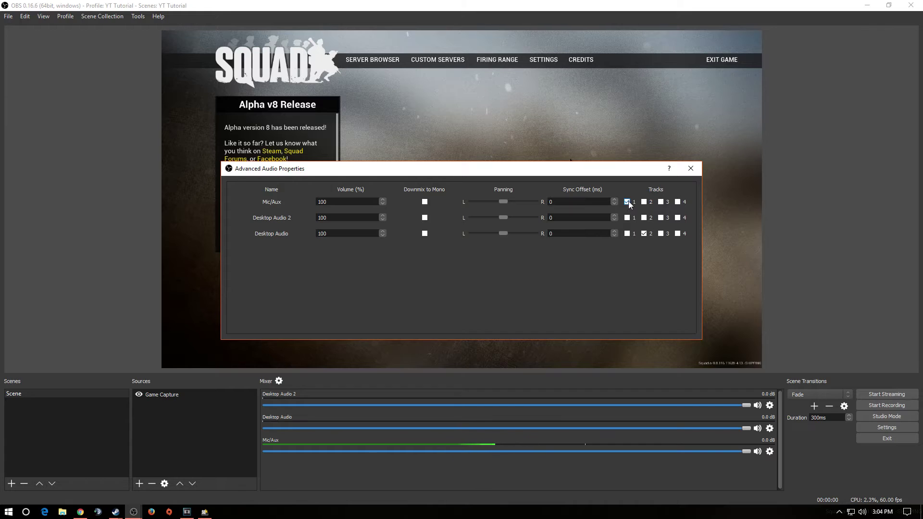
left_click(644, 217)
left_click(644, 233)
left_click_drag(504, 173, 514, 140)
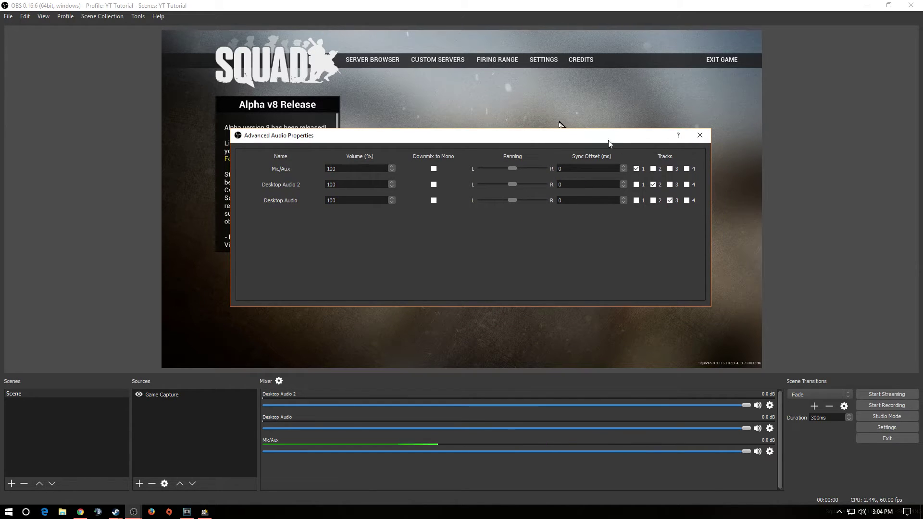
left_click_drag(609, 143, 605, 169)
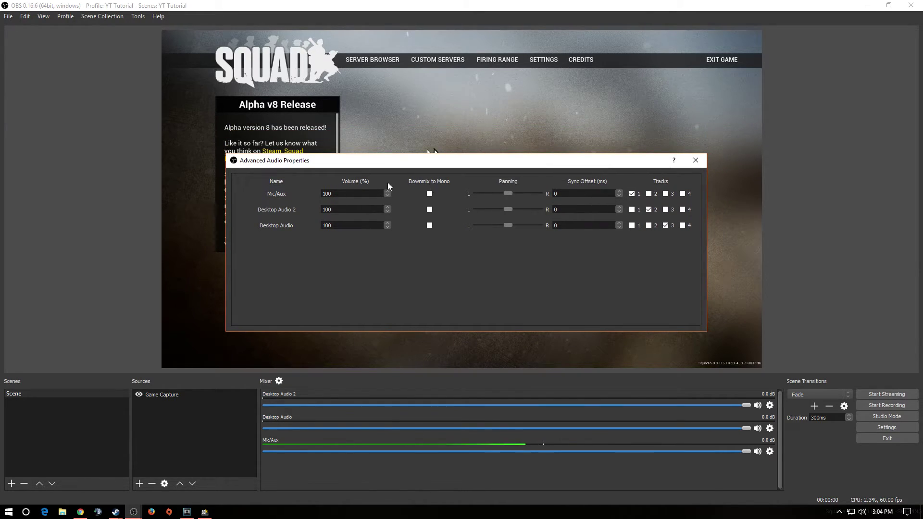
left_click(648, 209)
left_click(695, 160)
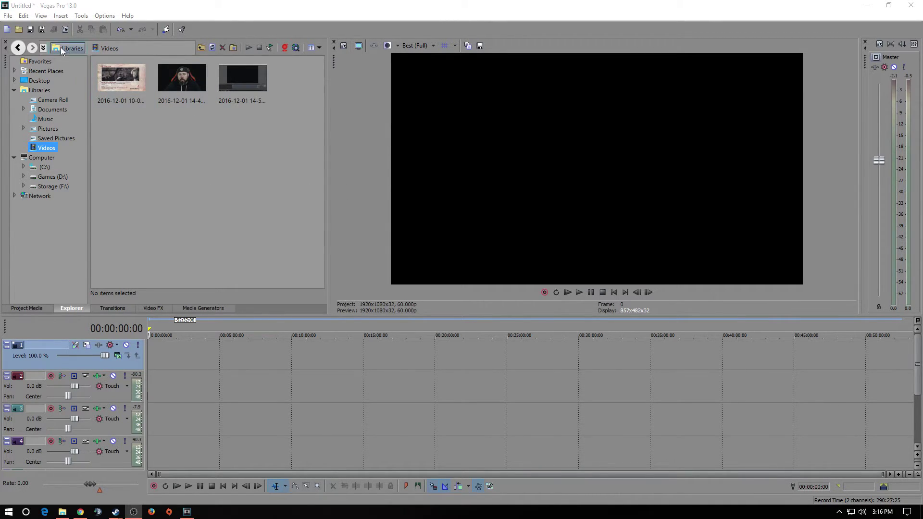
Start a new Vegas project without saving the current untitled one
left_click(8, 17)
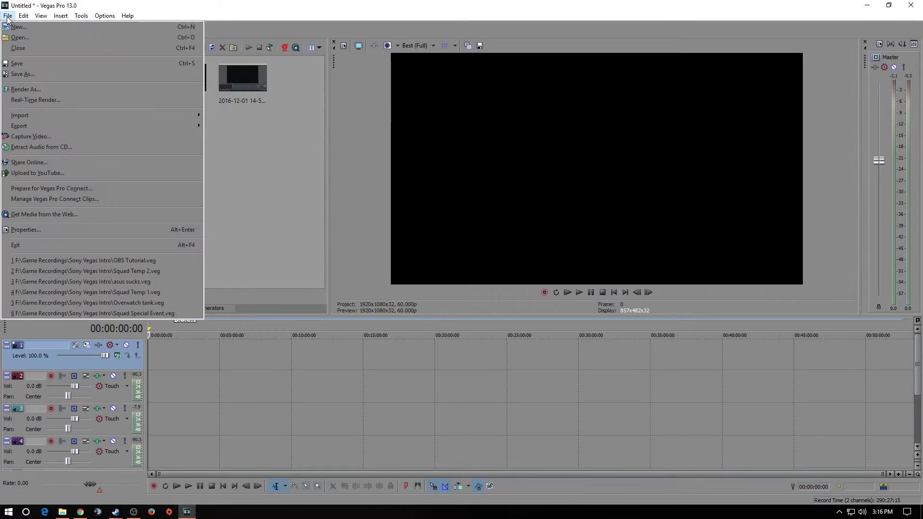
left_click(16, 28)
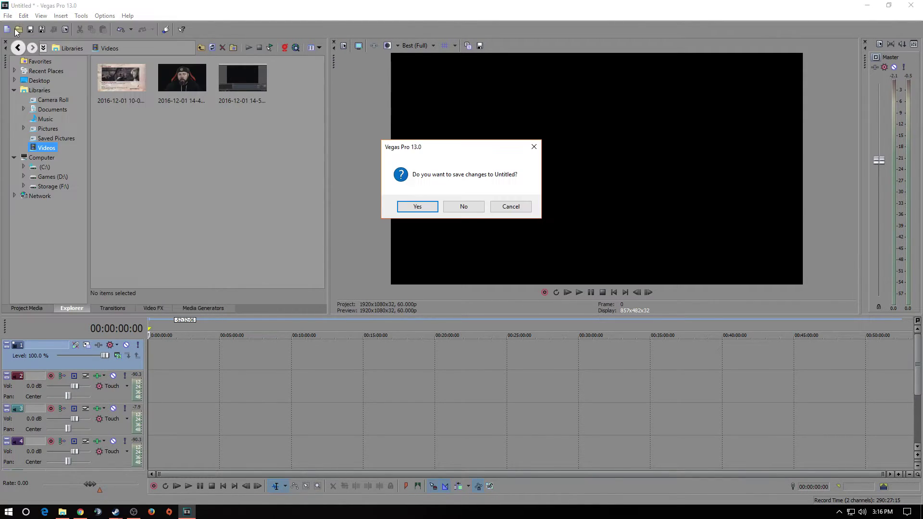
left_click(465, 207)
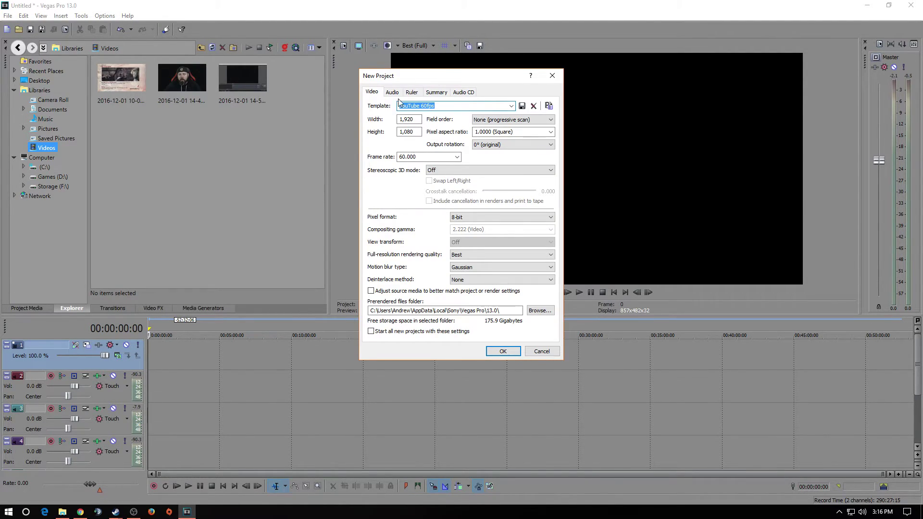
Choose the HD 1080-60i template and set field order to None (progressive scan)
left_click(512, 106)
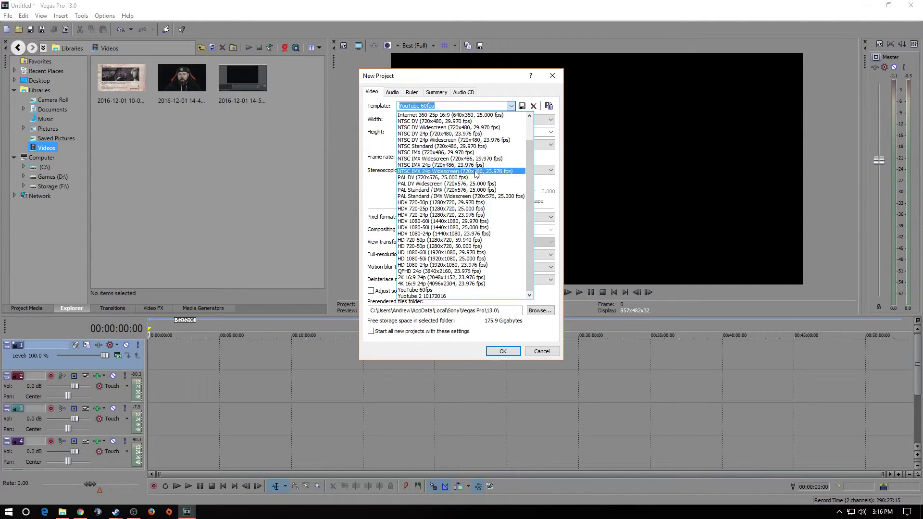
left_click(425, 254)
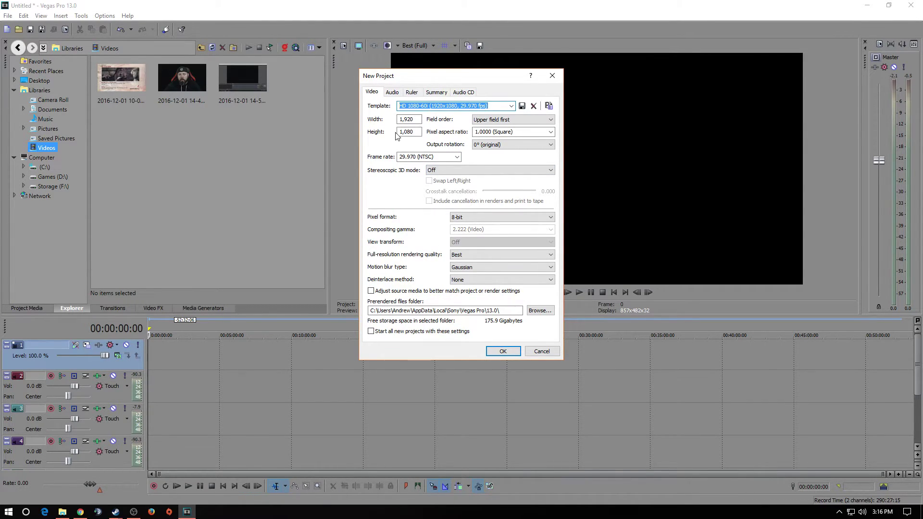
left_click(487, 122)
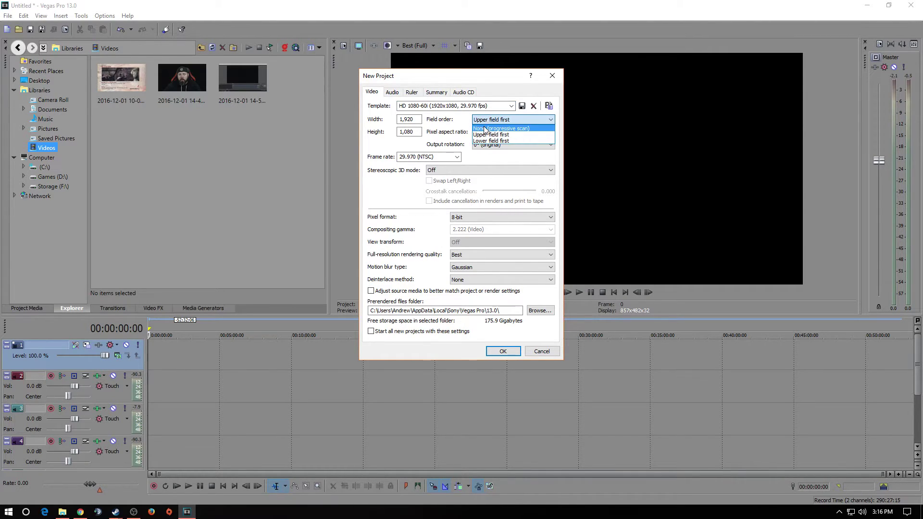
left_click(485, 128)
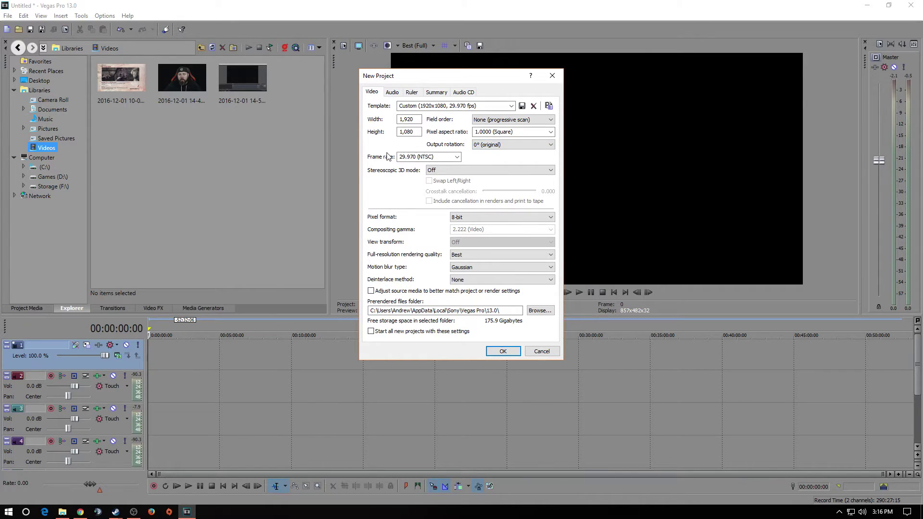
left_click(441, 157)
Set frame rate to 60 and deinterlacing to Blend fields, keeping Best quality and Gaussian blur
type("60")
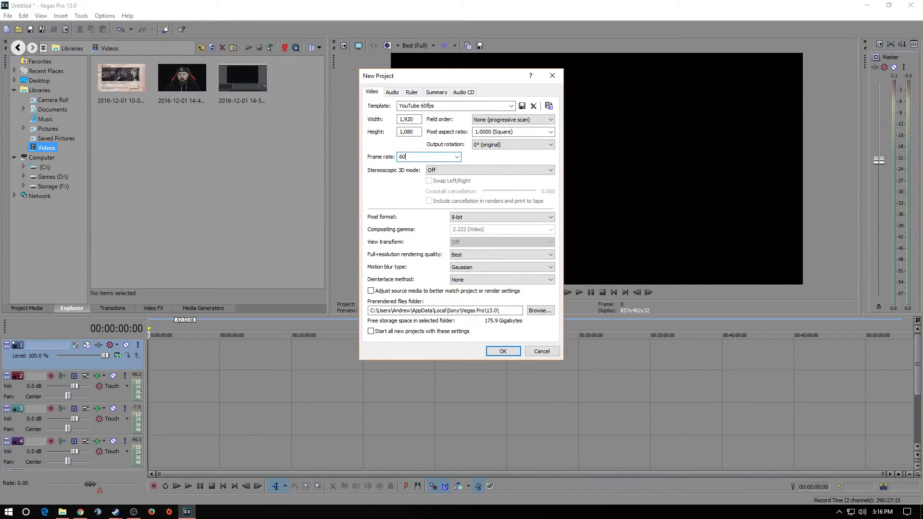
left_click(471, 255)
left_click(463, 282)
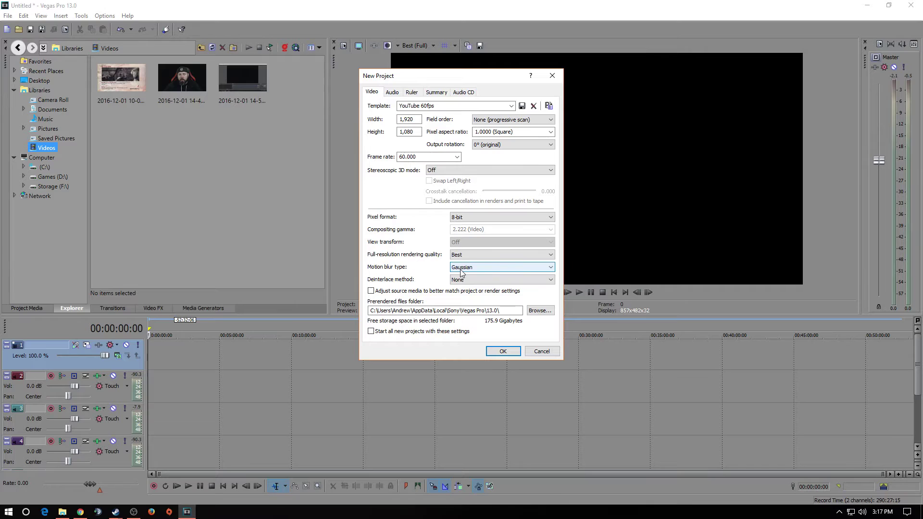
left_click(461, 272)
left_click(463, 278)
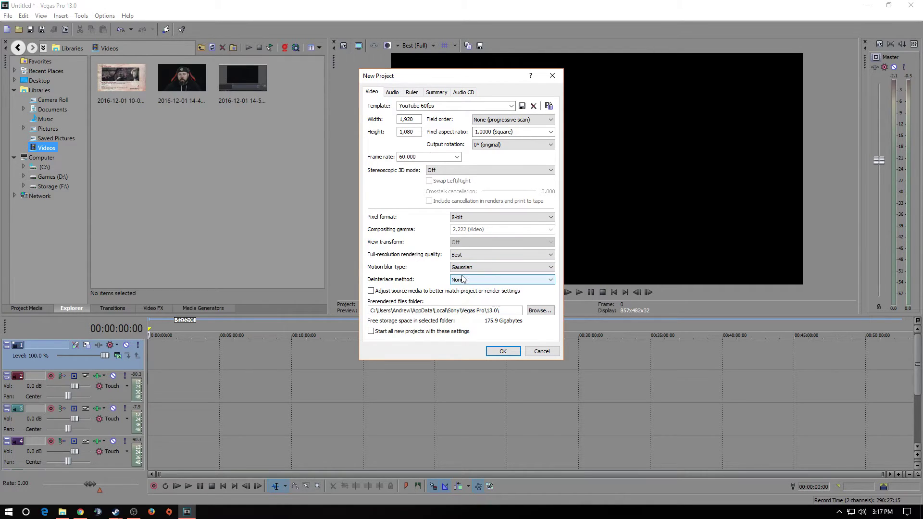
left_click(462, 282)
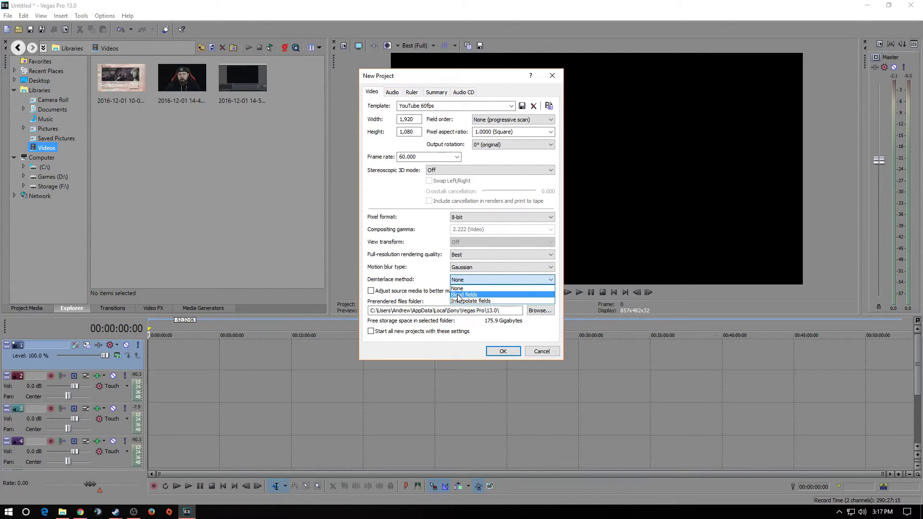
left_click(459, 295)
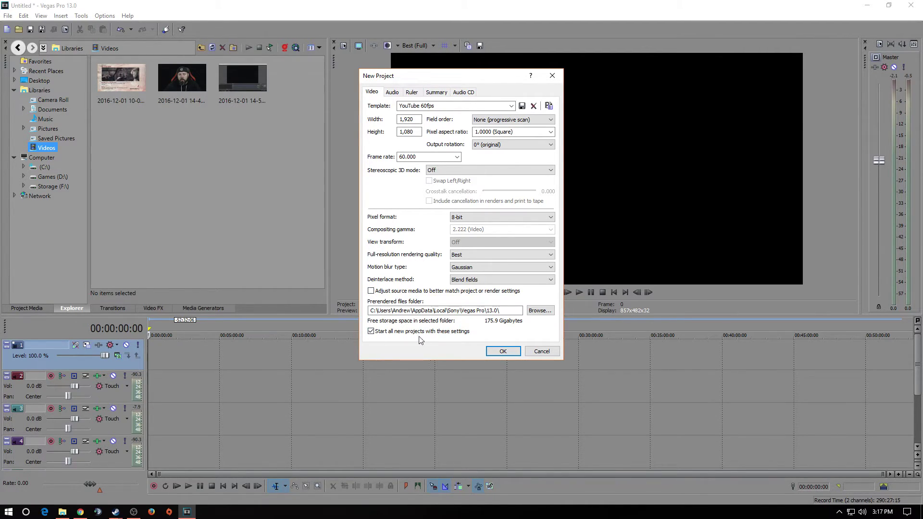
Browse the Audio, Ruler, Summary and Audio CD tabs, then cancel the project settings
left_click_drag(438, 107, 405, 114)
left_click(393, 92)
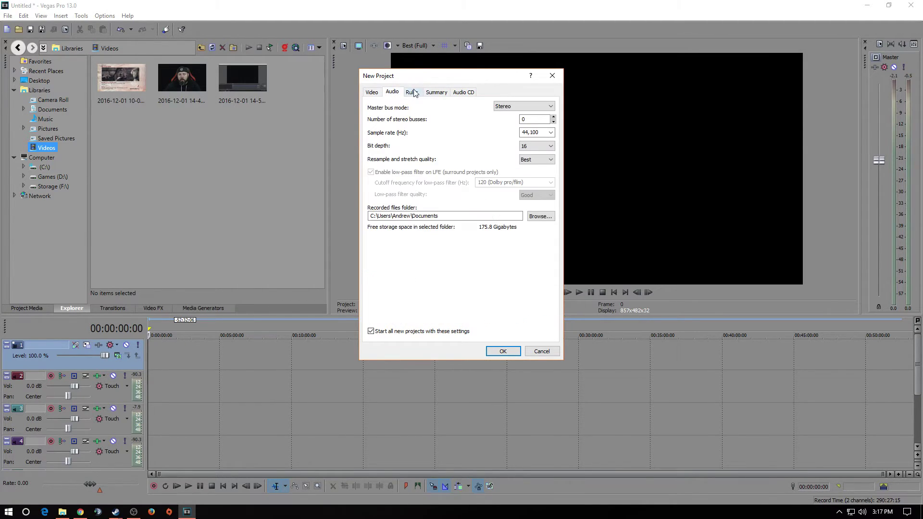
left_click(414, 92)
left_click(433, 93)
left_click(464, 92)
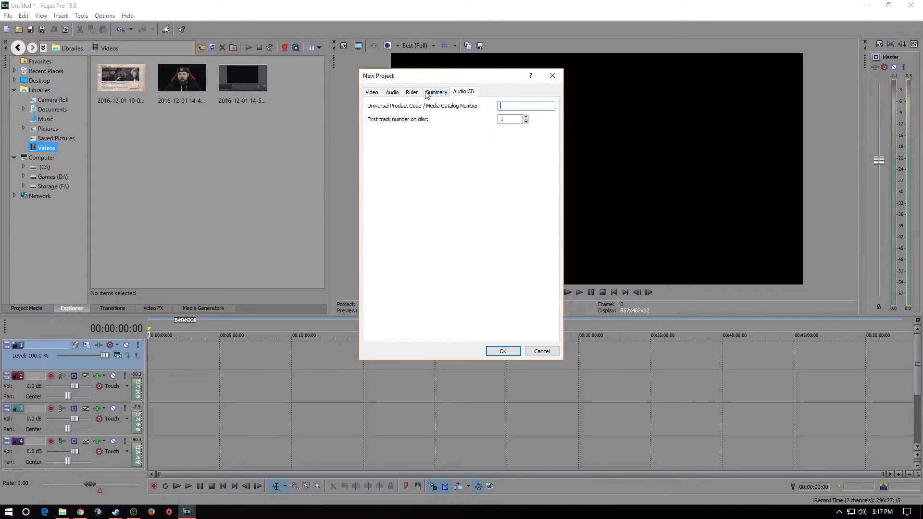
left_click(393, 93)
left_click(407, 93)
left_click(392, 93)
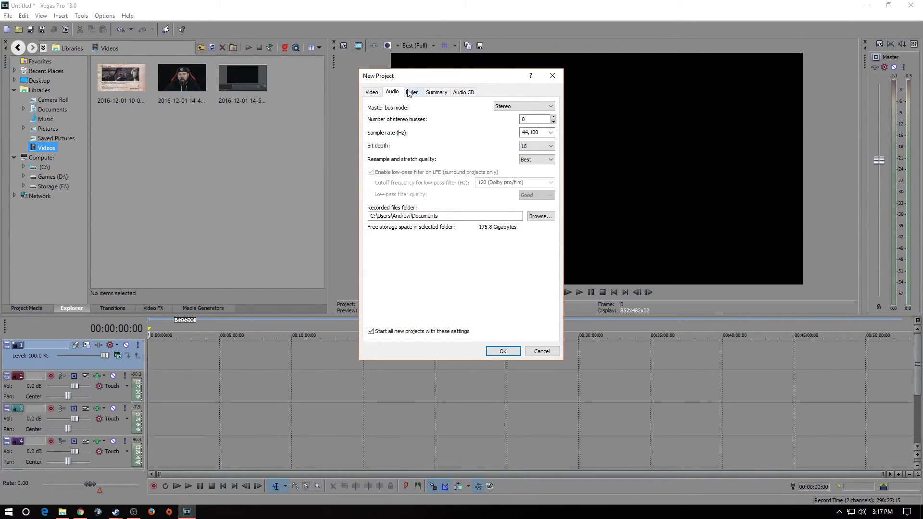
left_click(411, 92)
left_click(387, 93)
left_click(370, 92)
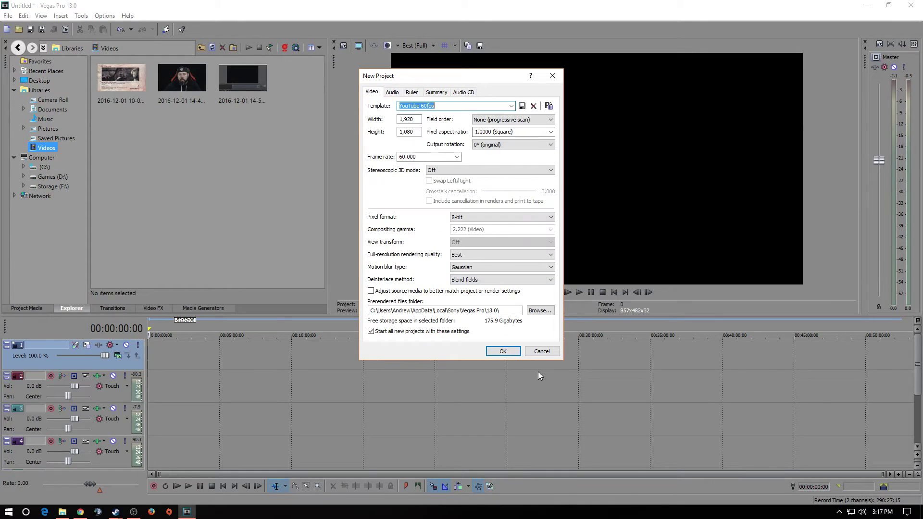
left_click(543, 352)
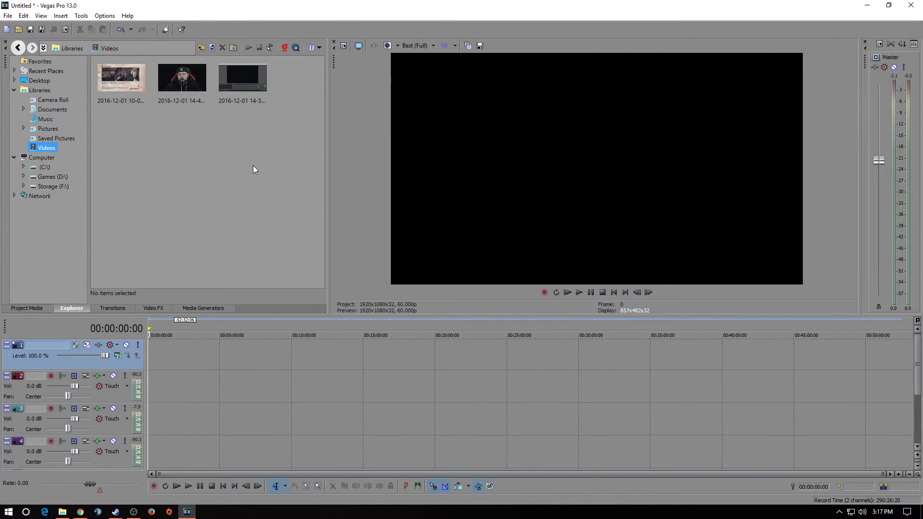
Refresh the Explorer's Videos folder so the newest recording appears beside the earlier clips
left_click(193, 356)
left_click(121, 79)
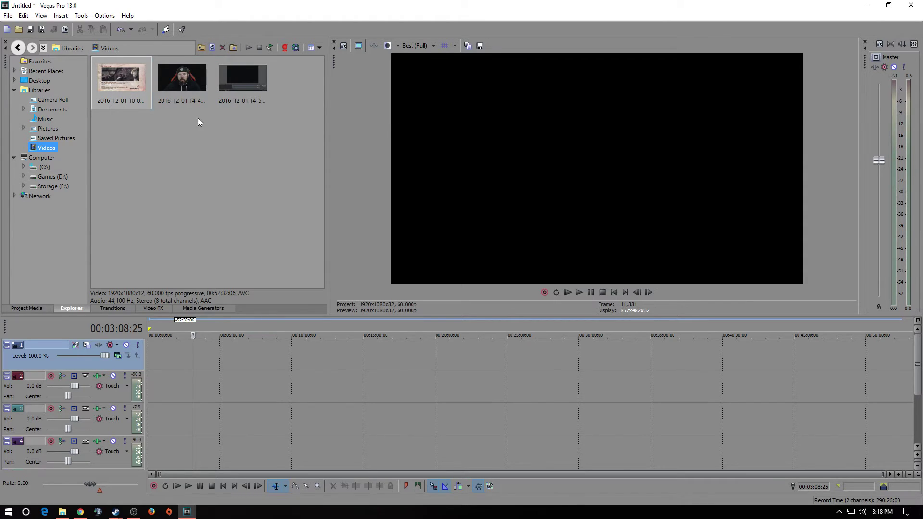
left_click(214, 48)
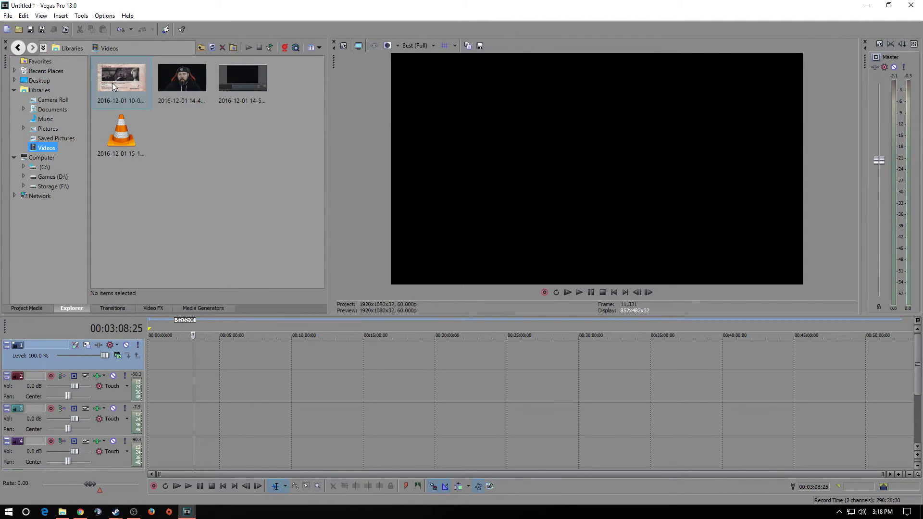
Drag the first recording onto the timeline and play it back from about 00:02:39
left_click_drag(112, 81, 148, 351)
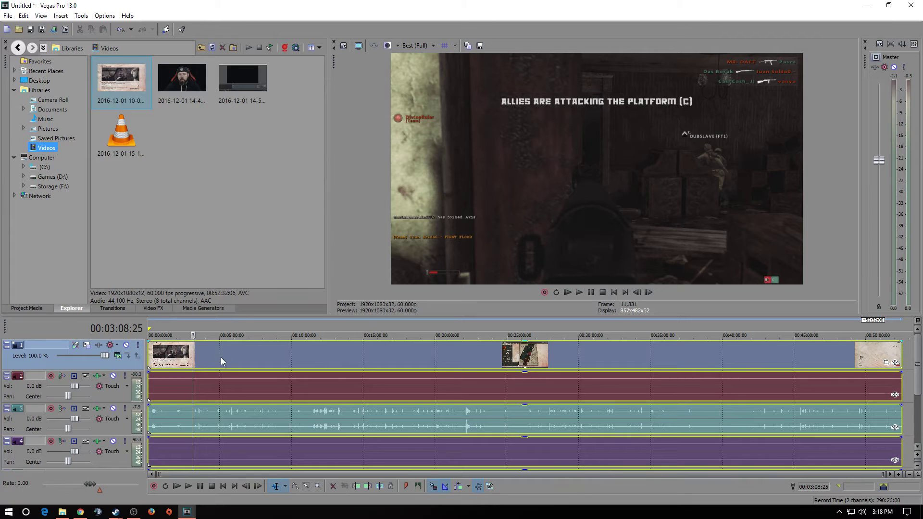
left_click(290, 325)
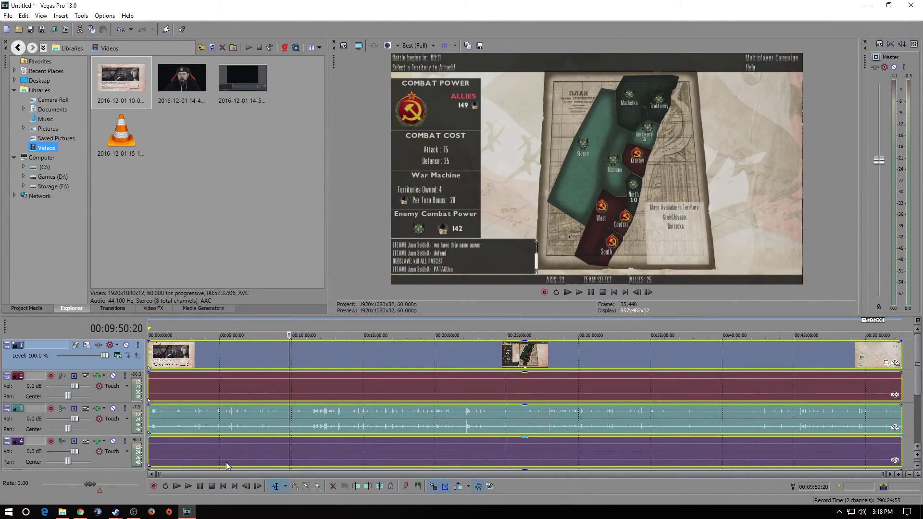
left_click(186, 325)
key("space")
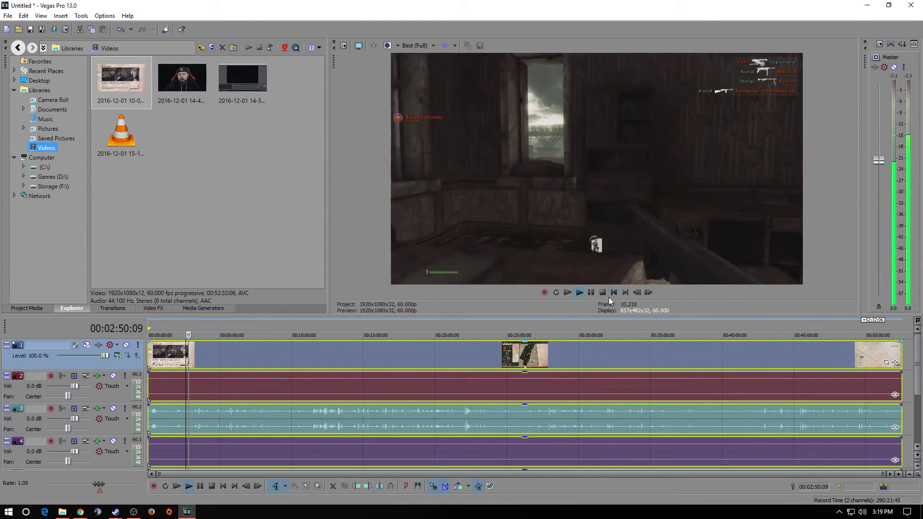
left_click(603, 292)
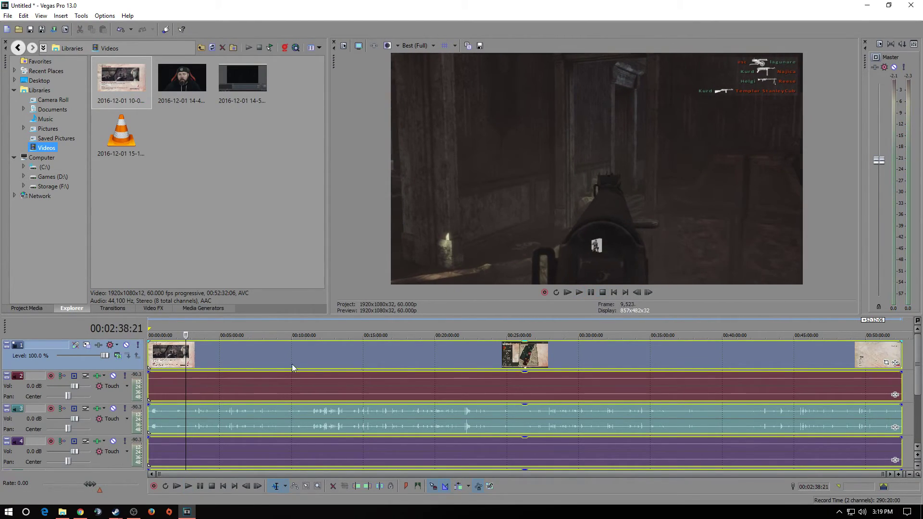
Apply Switches > Disable Resample to the gameplay video event
left_click(236, 355)
right_click(229, 361)
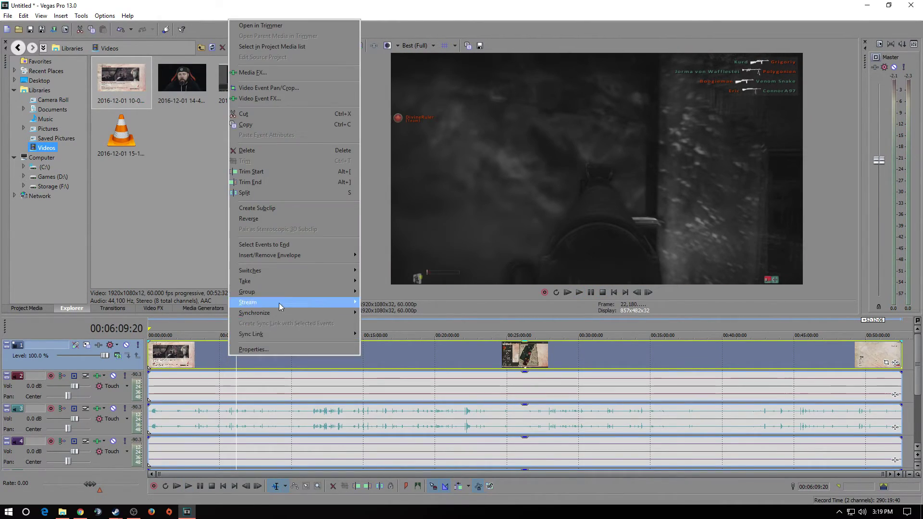
mouse_move(280, 271)
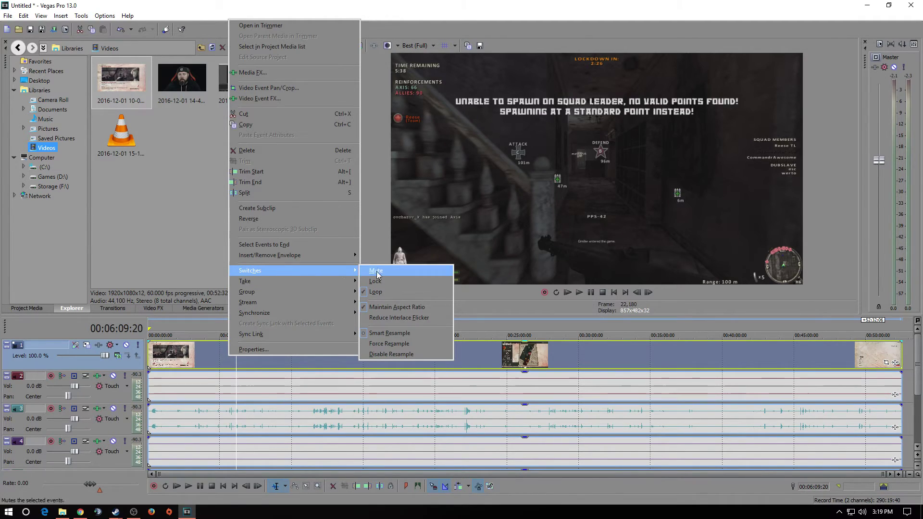
left_click(383, 354)
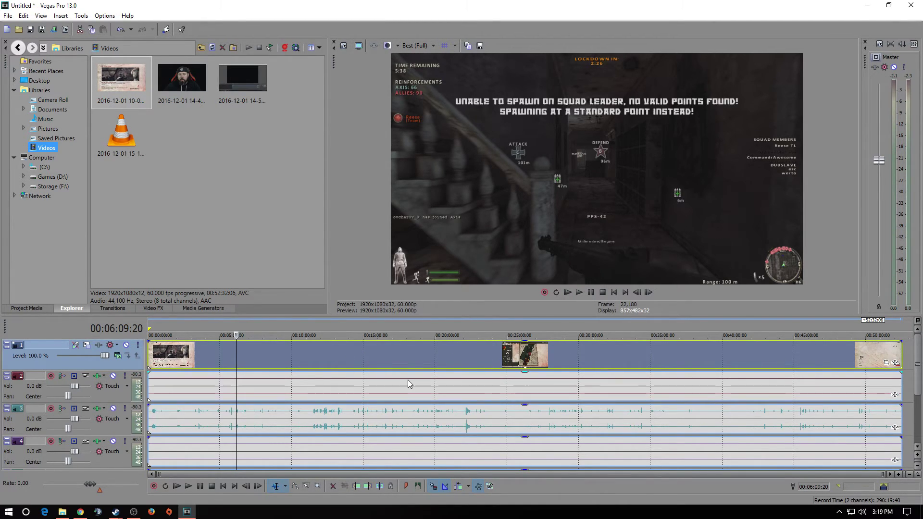
left_click(221, 363)
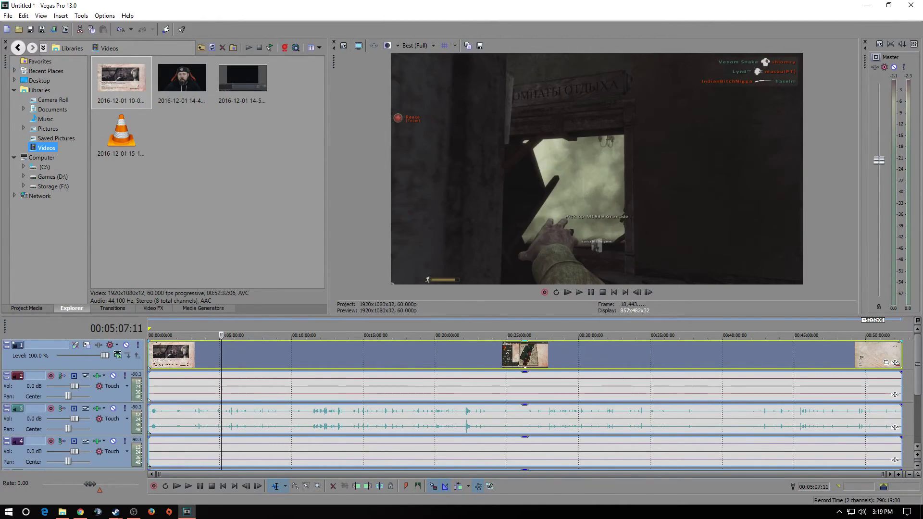
Loop the whole project (00:00:00:00 to 00:52:32:06), park the playhead at the end, and open Render As
double_click(192, 325)
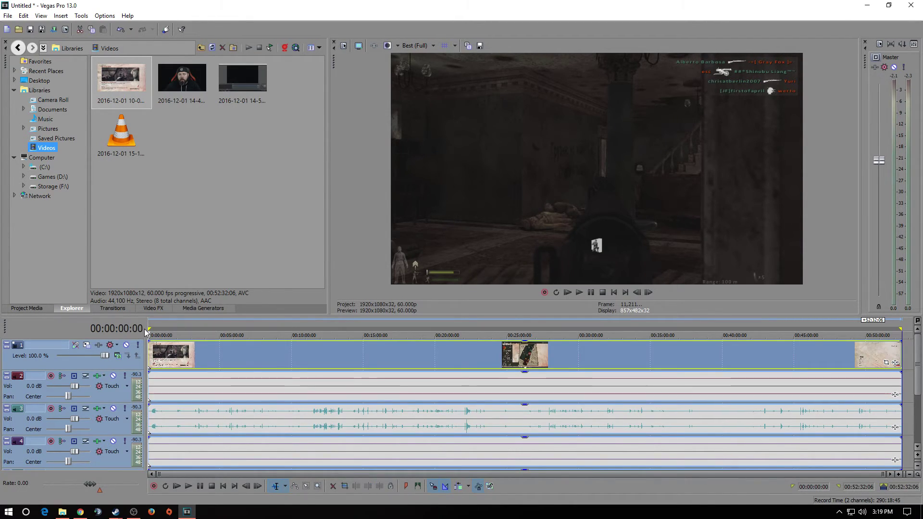
left_click(881, 331)
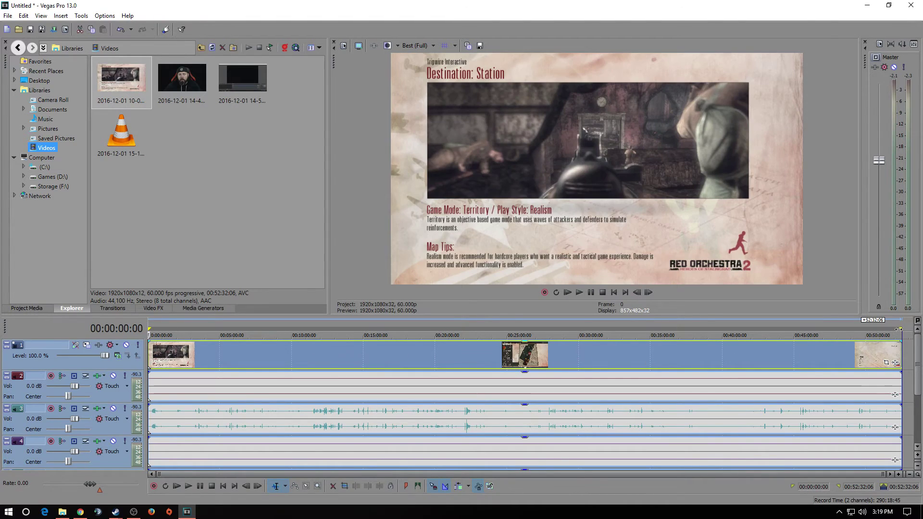
left_click(902, 330)
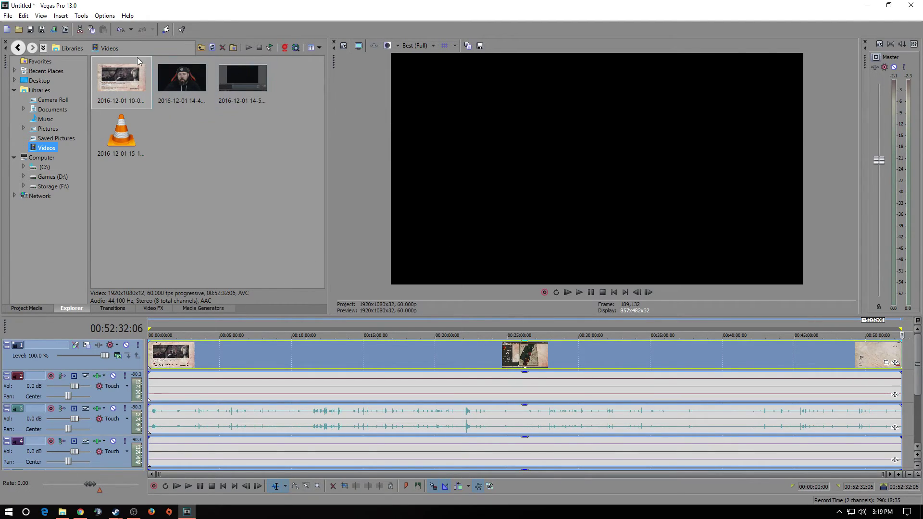
left_click(8, 16)
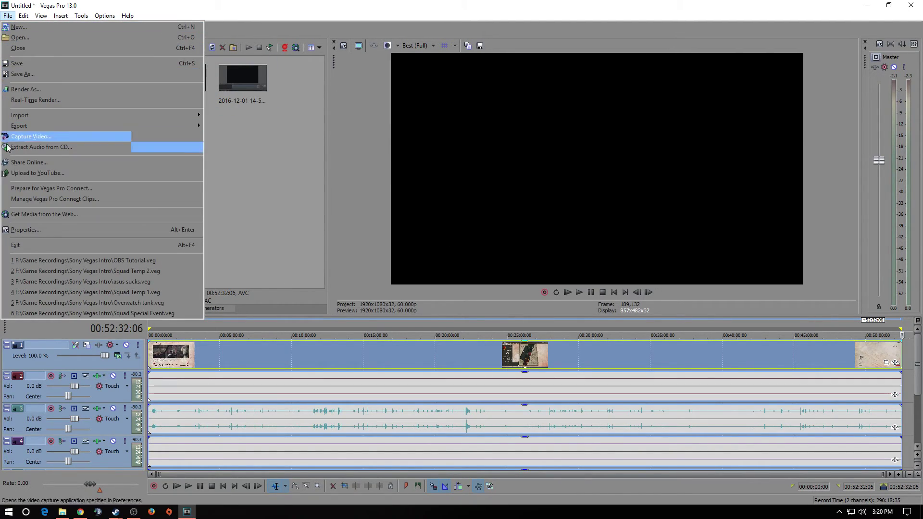
left_click(25, 89)
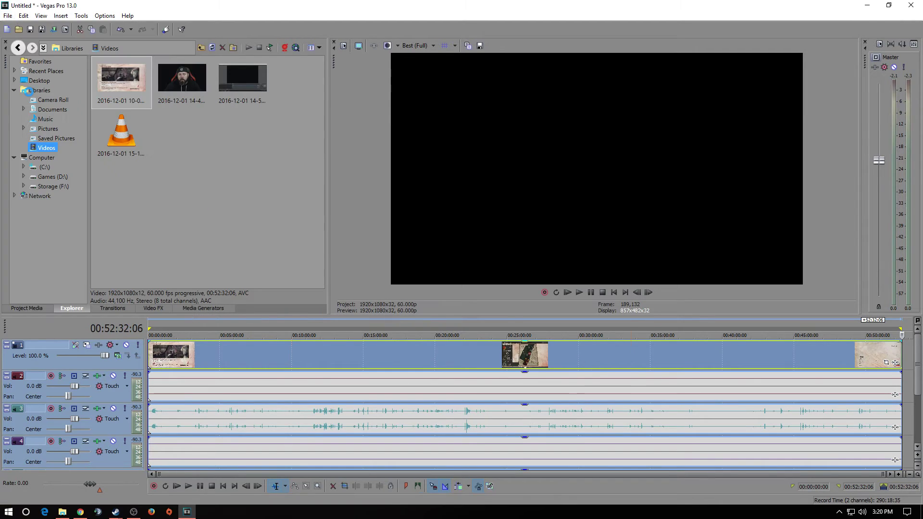
Show all output formats and rename the render file to YT
left_click(344, 180)
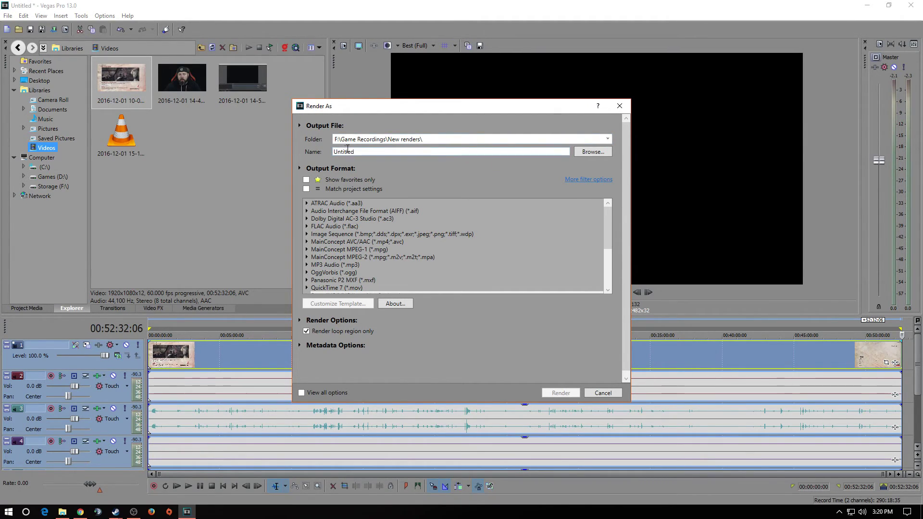
double_click(363, 151)
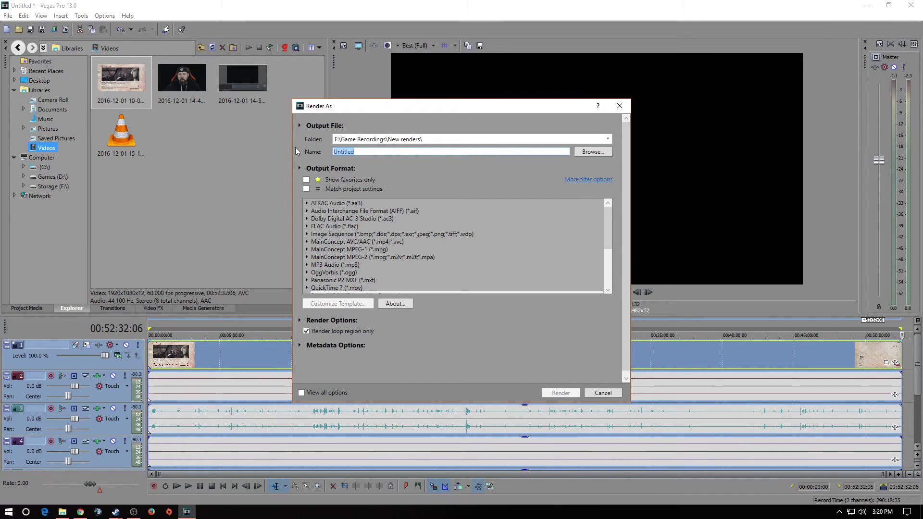
type("YT")
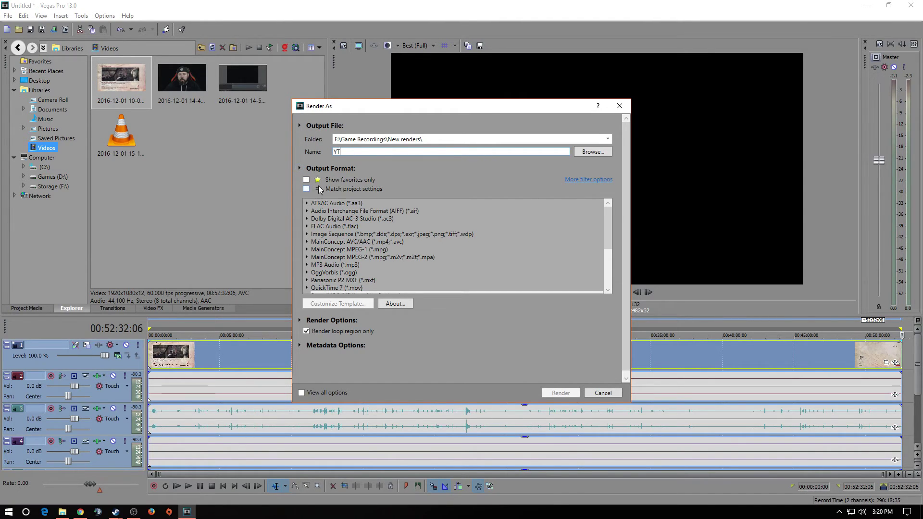
left_click_drag(610, 204, 612, 235)
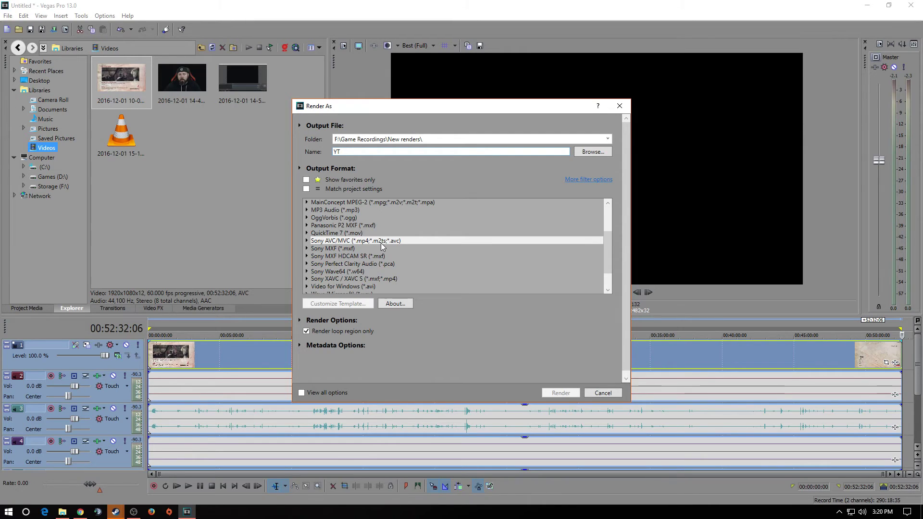
Choose the Sony AVC/MVC YOUTUBE BEST SETTING template from the favourites list
left_click(307, 241)
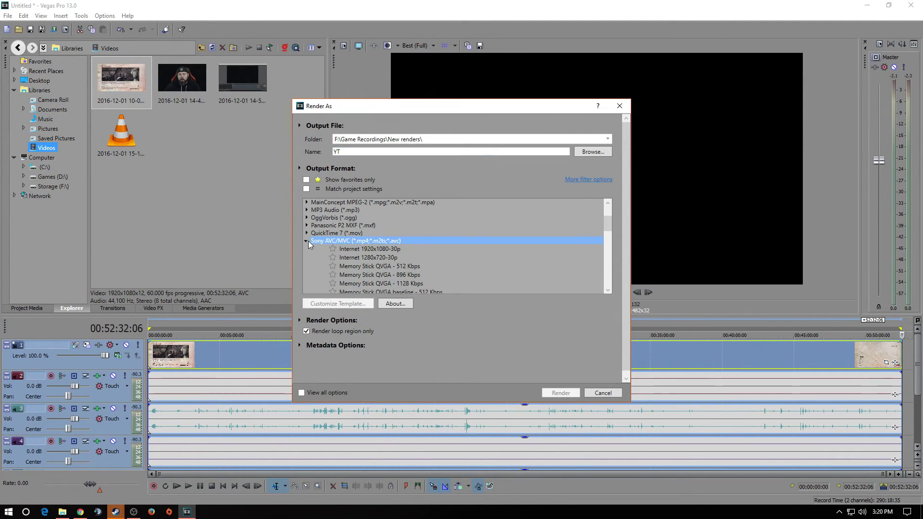
left_click(355, 251)
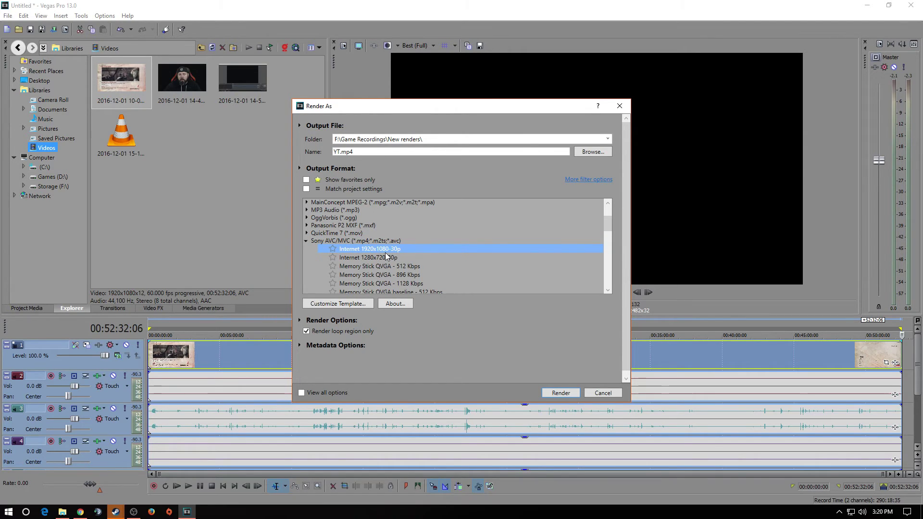
left_click(306, 241)
scroll(407, 238, "down", 1)
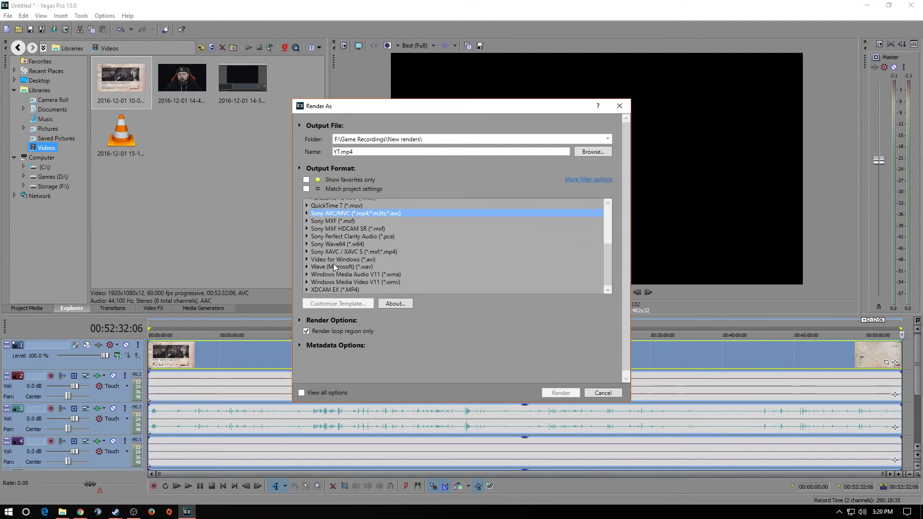
scroll(332, 270, "up", 3)
left_click(306, 179)
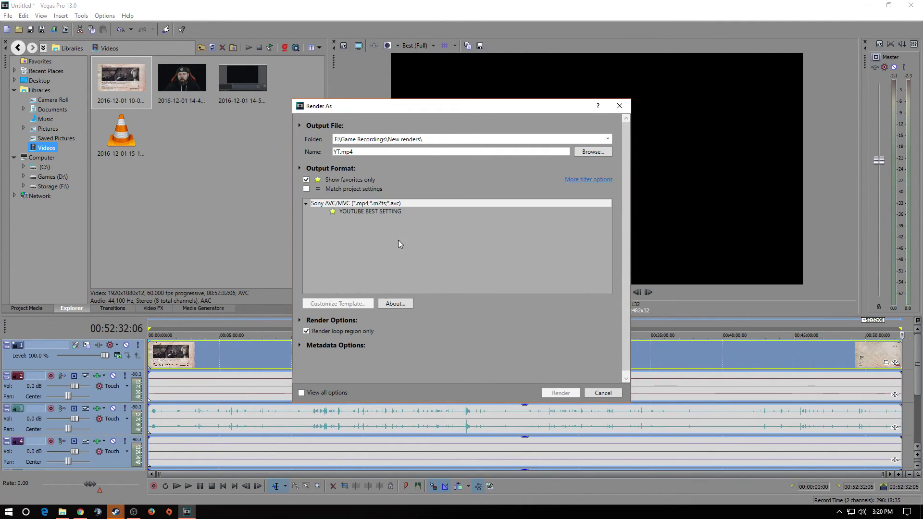
left_click(358, 212)
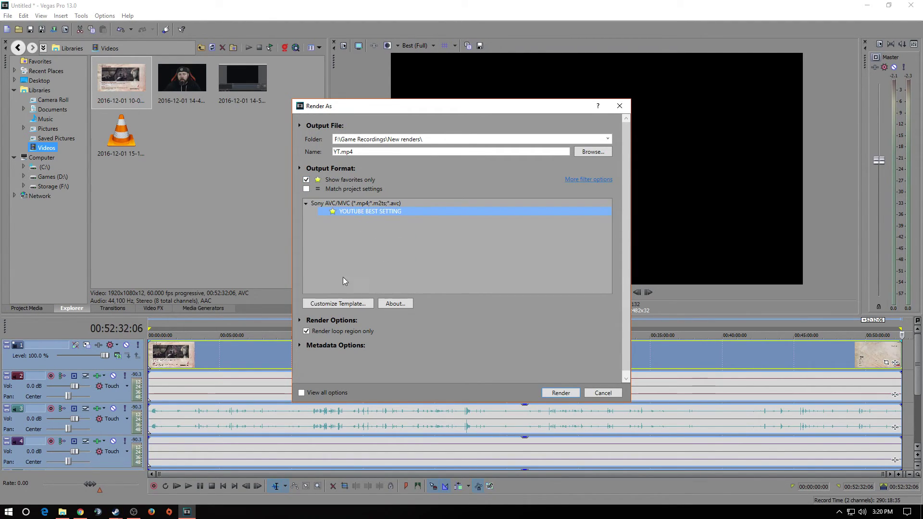
left_click(337, 304)
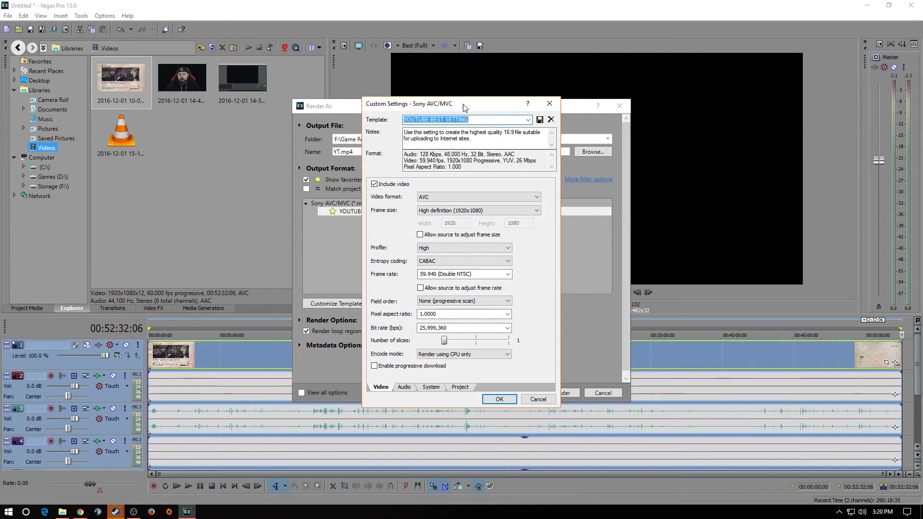
Keep 59.940 fps and 25,999,360 bps, and set encode mode to Automatic (recommended)
left_click_drag(462, 103, 501, 97)
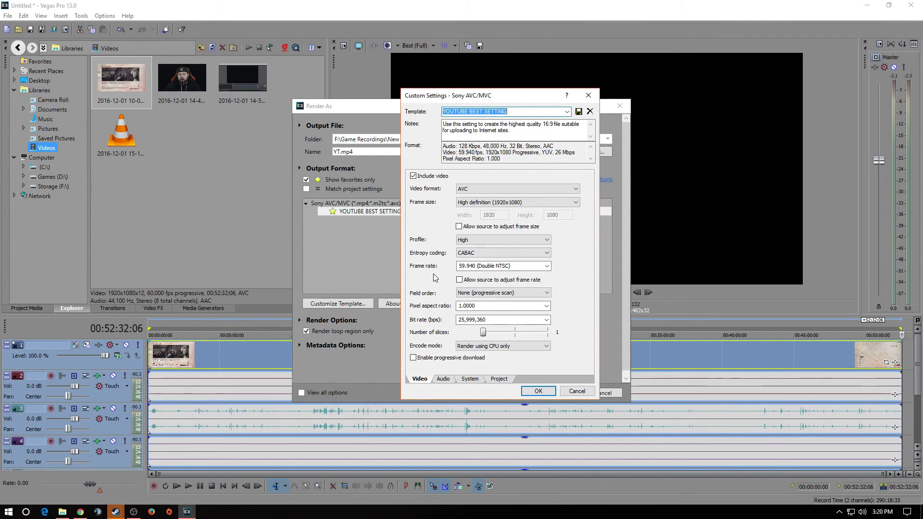
left_click(548, 267)
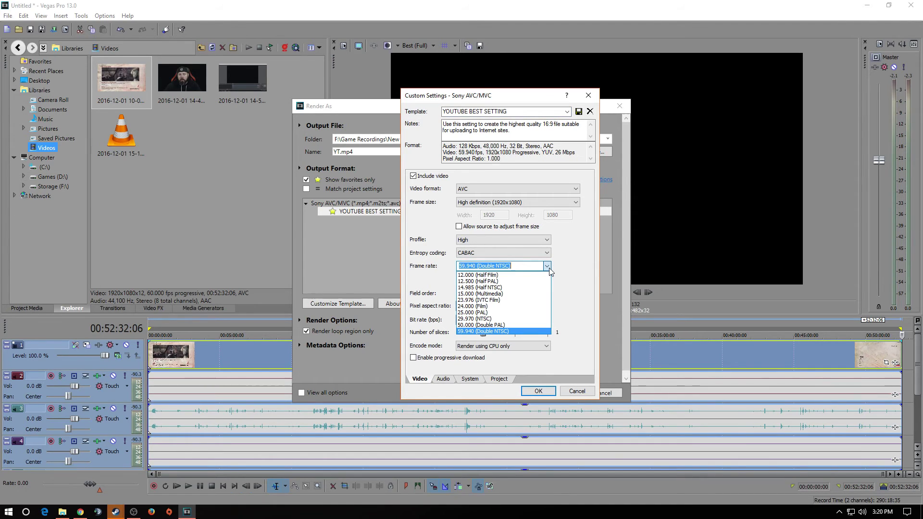
left_click(550, 269)
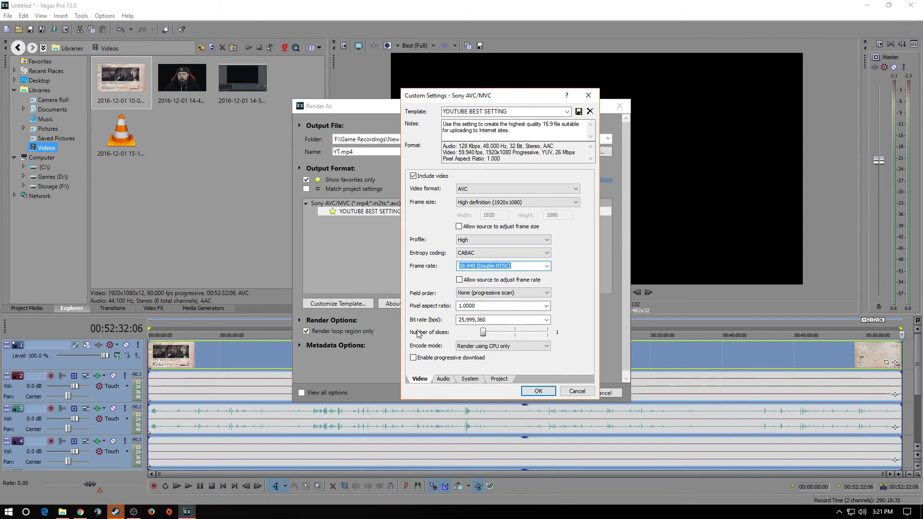
left_click(546, 321)
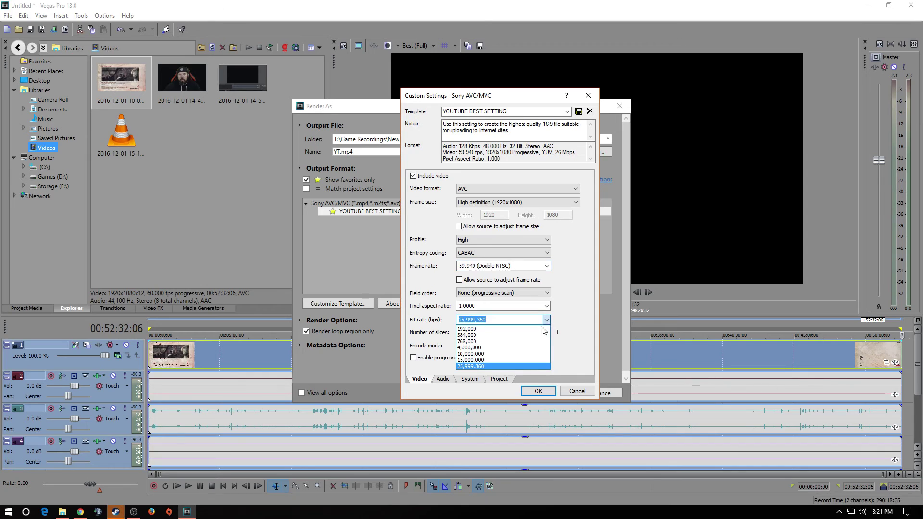
left_click(503, 367)
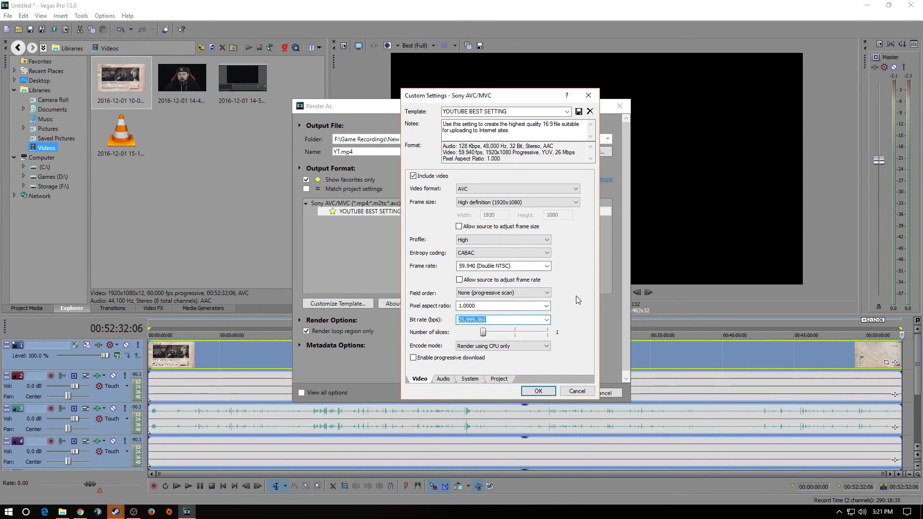
left_click(481, 346)
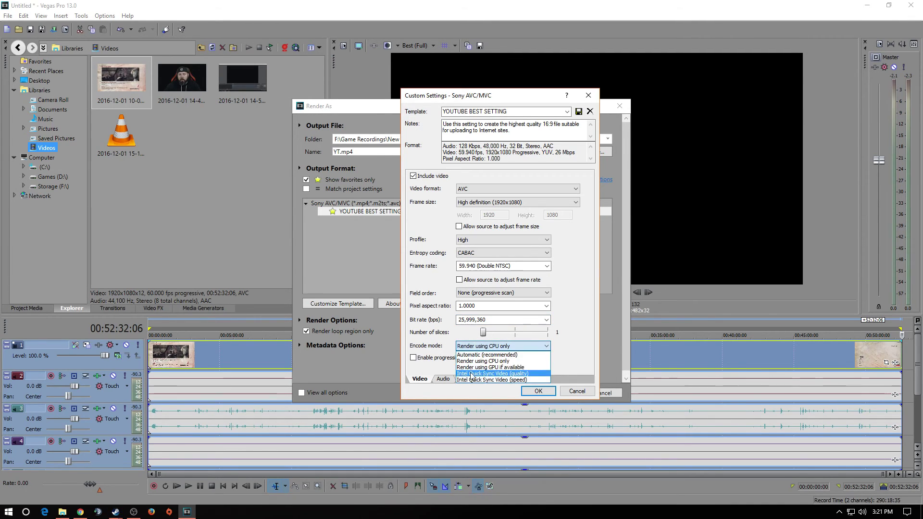
left_click(480, 356)
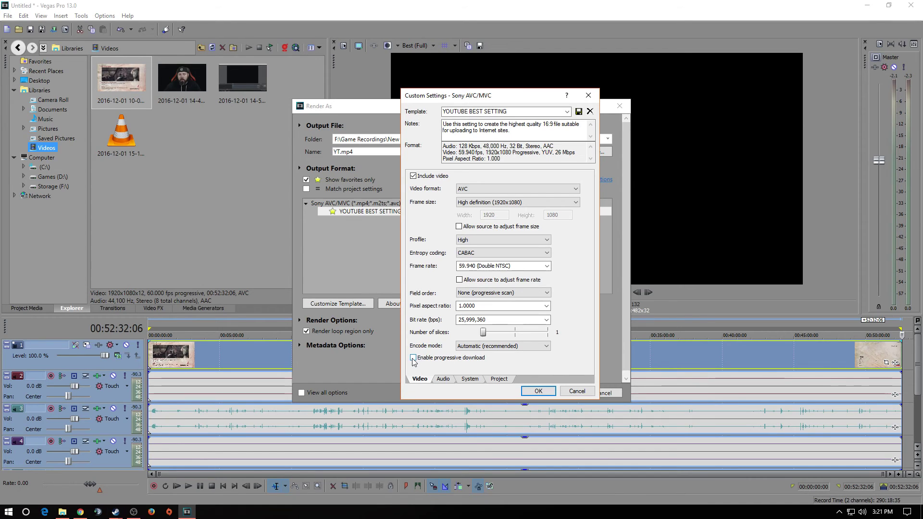
left_click(445, 381)
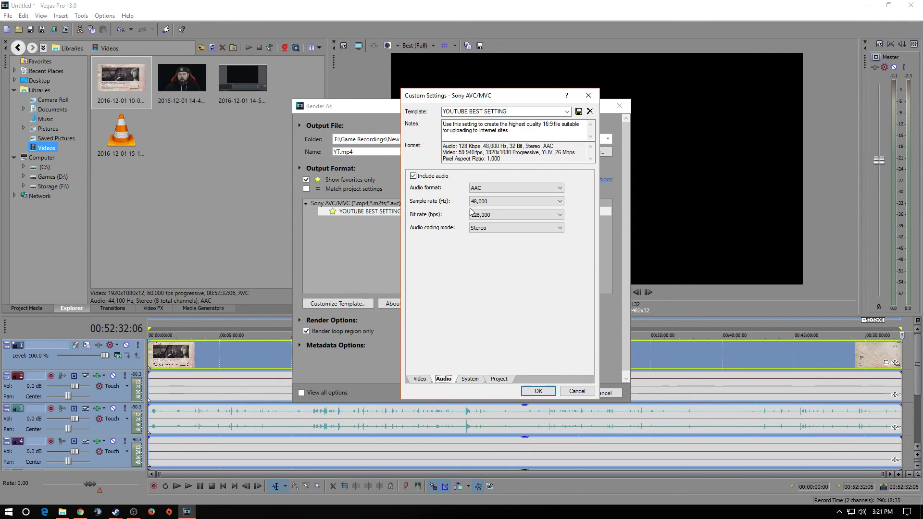
Review the Audio, System (GPU check) and Project settings, keep Best rendering quality, and accept
left_click(470, 379)
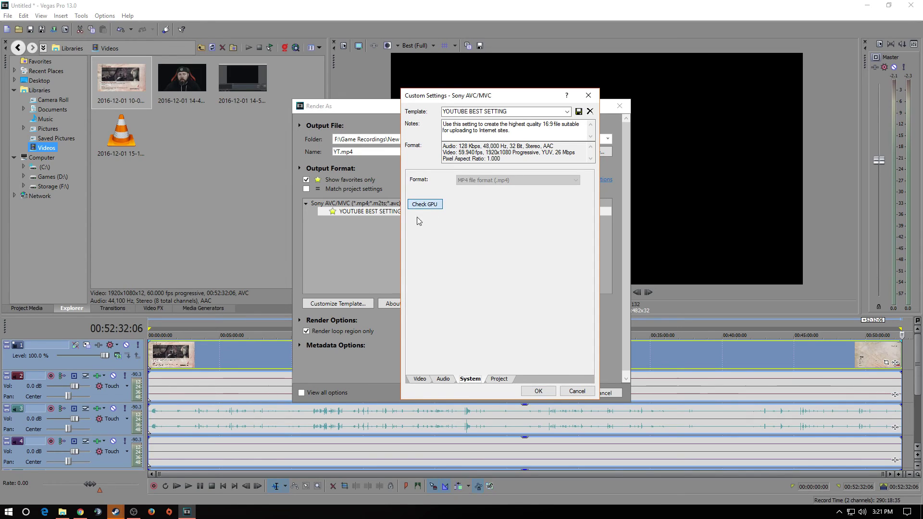
left_click(424, 204)
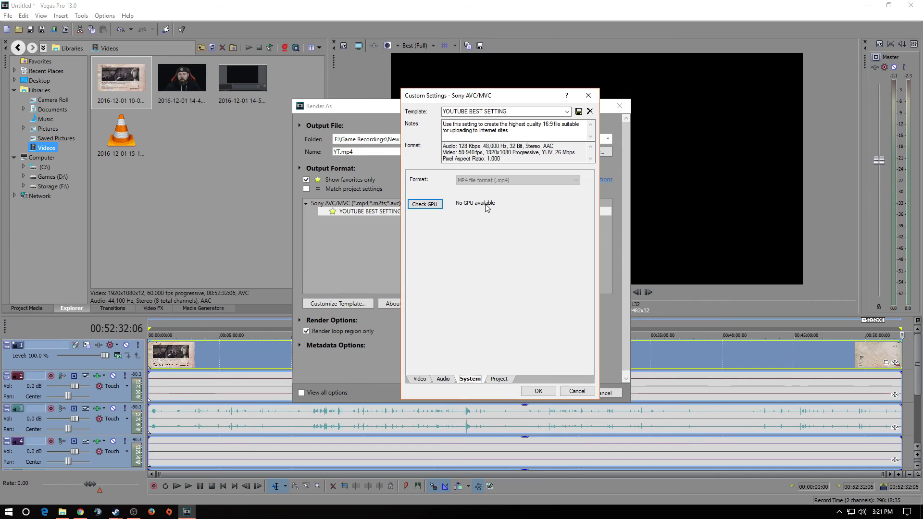
left_click(500, 380)
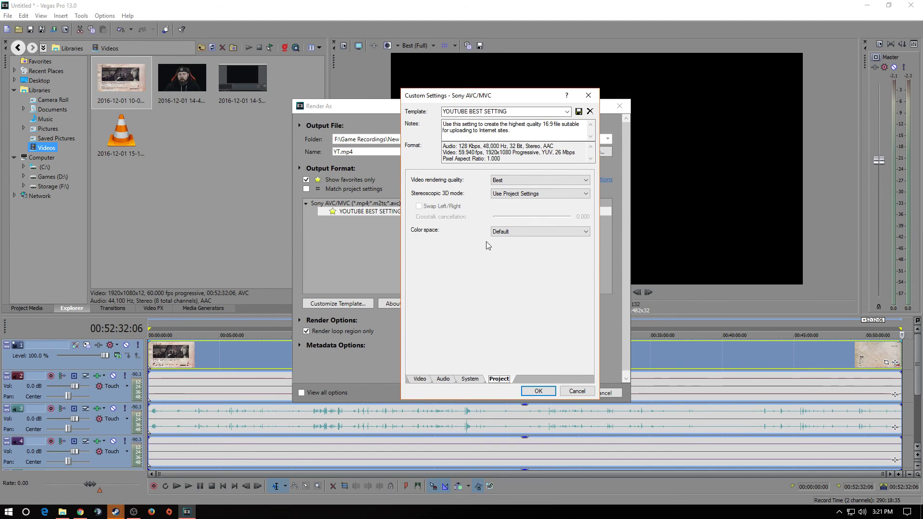
left_click(524, 181)
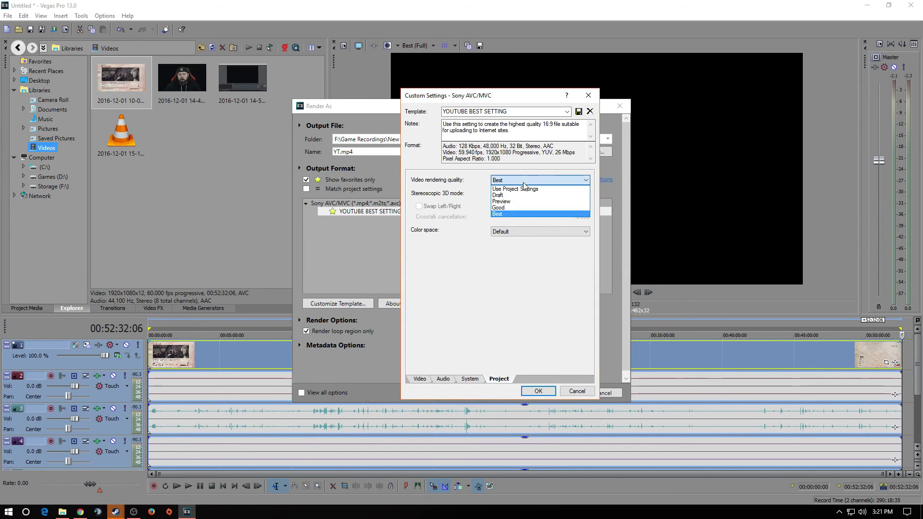
left_click(515, 214)
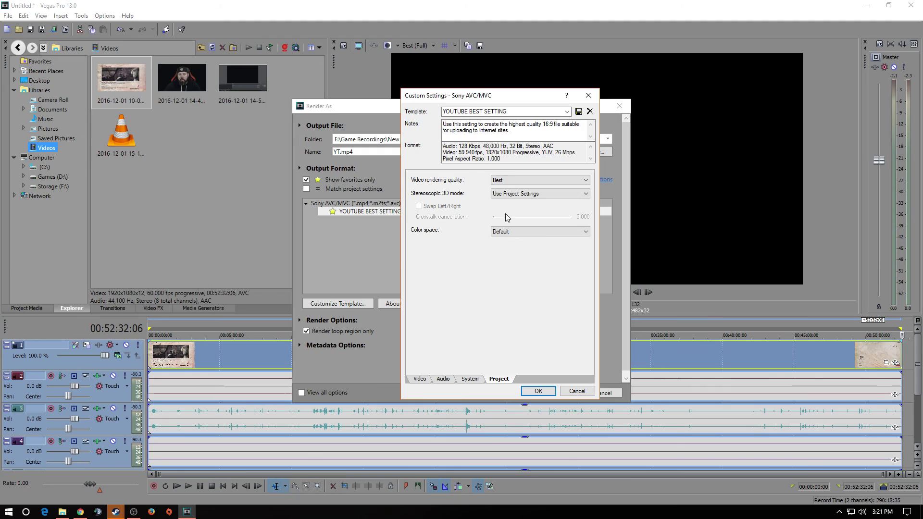
left_click(538, 392)
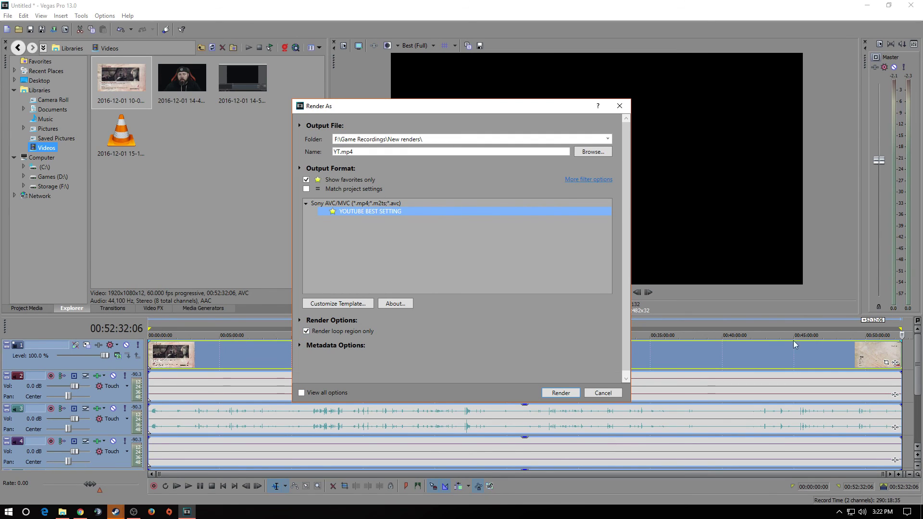
Toggle 'Render loop region only' off and back on, then cancel without rendering
left_click(307, 332)
key("space")
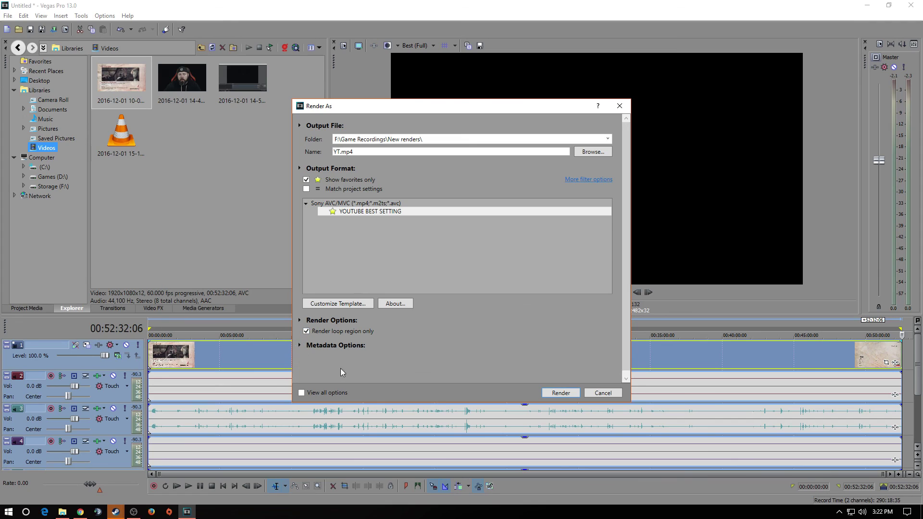
left_click(607, 393)
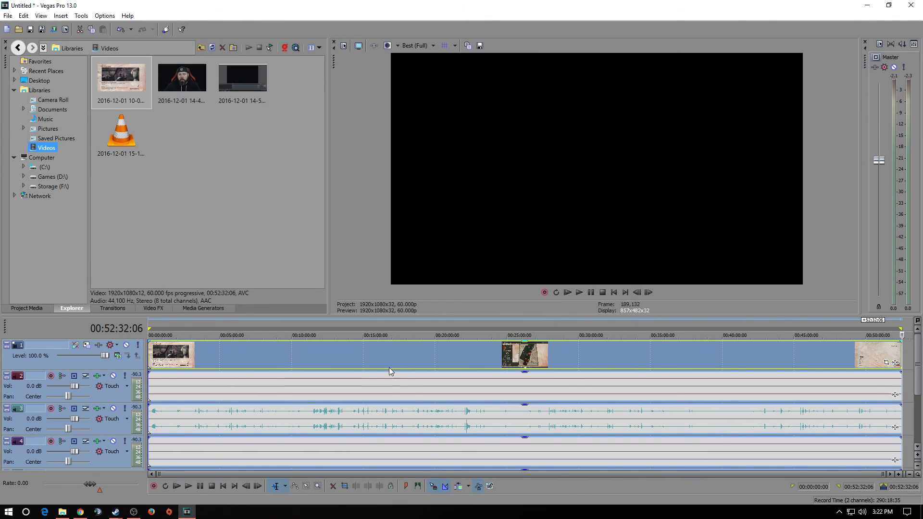